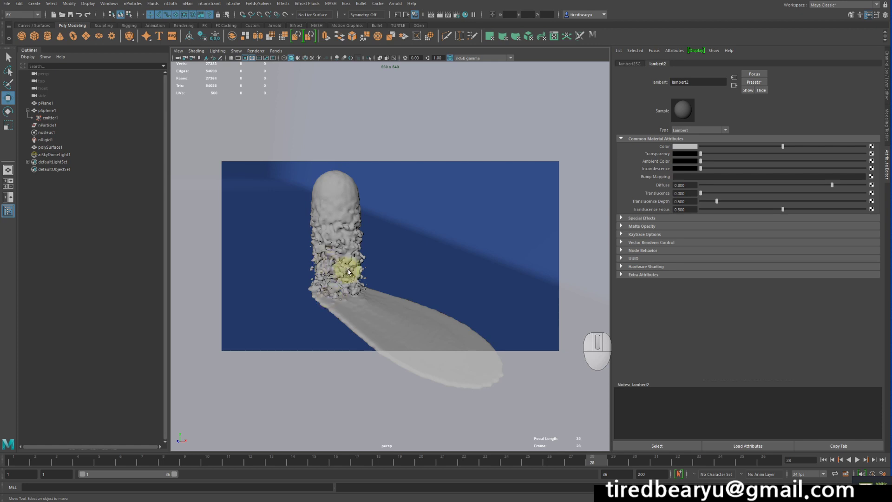
Scrub the timeline from frame 5 to frame 25 to review the finished water simulation.
click(111, 462)
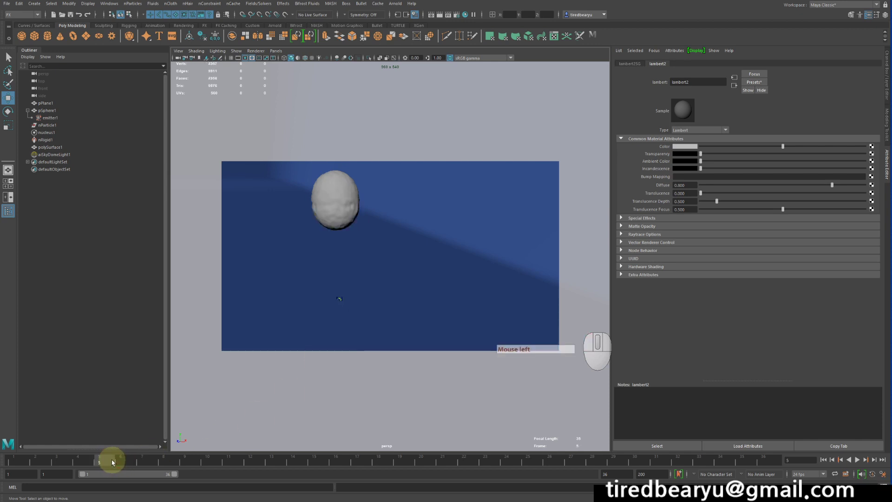
drag(111, 462, 404, 470)
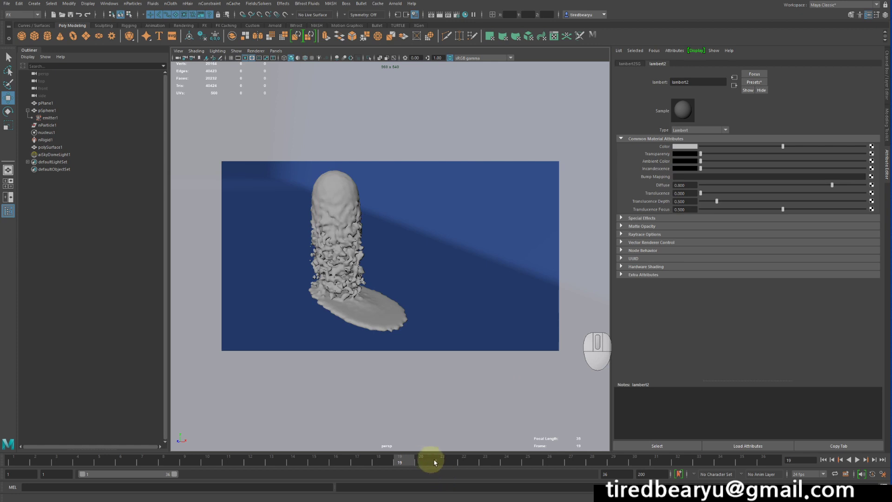
click(447, 464)
click(507, 464)
click(538, 463)
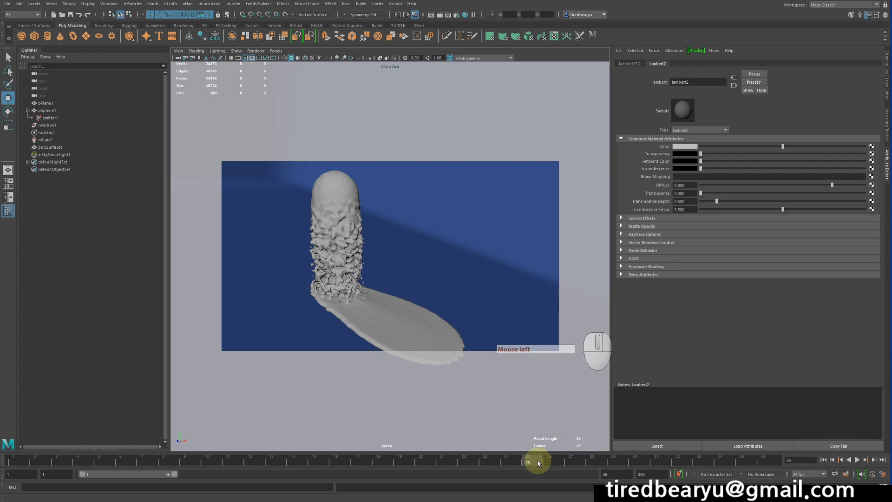
Save the water scene, accepting the student version notice, and start a new empty scene.
key(ctrl)
key(ctrl+s)
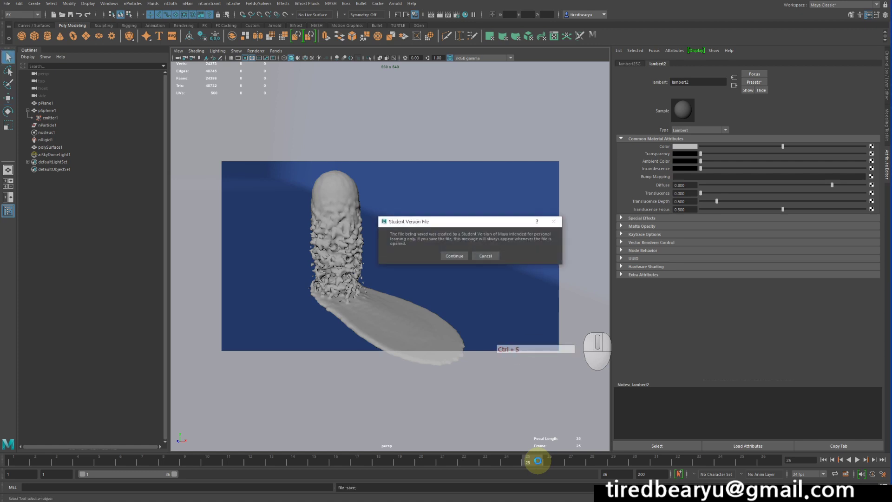
click(454, 256)
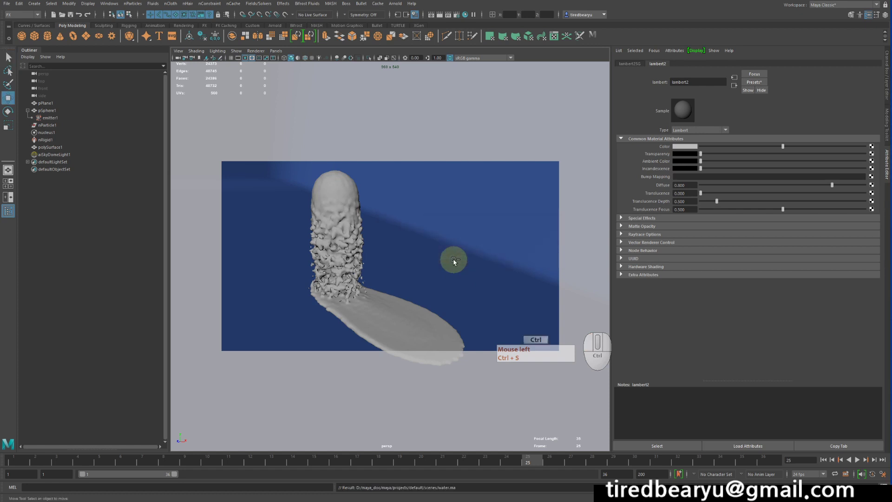
key(ctrl+n)
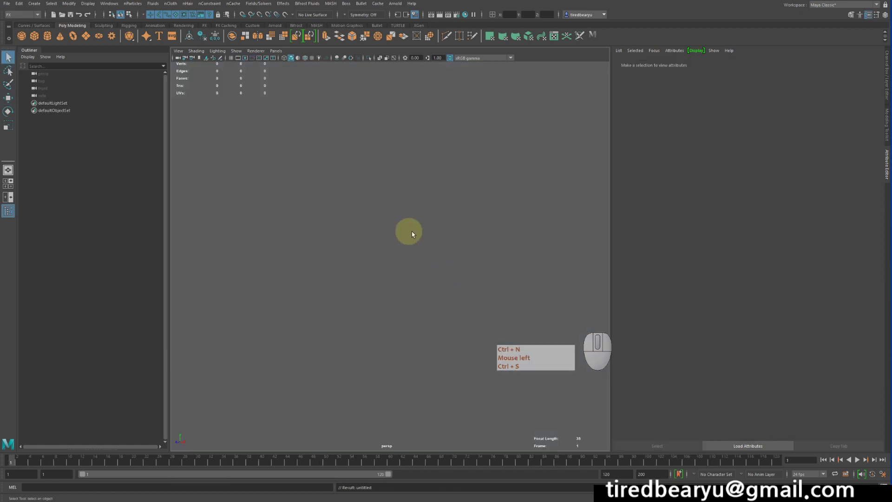
Create a polygon sphere at the origin and raise it straight up along the vertical axis.
click(21, 36)
alt+drag(445, 205, 466, 207)
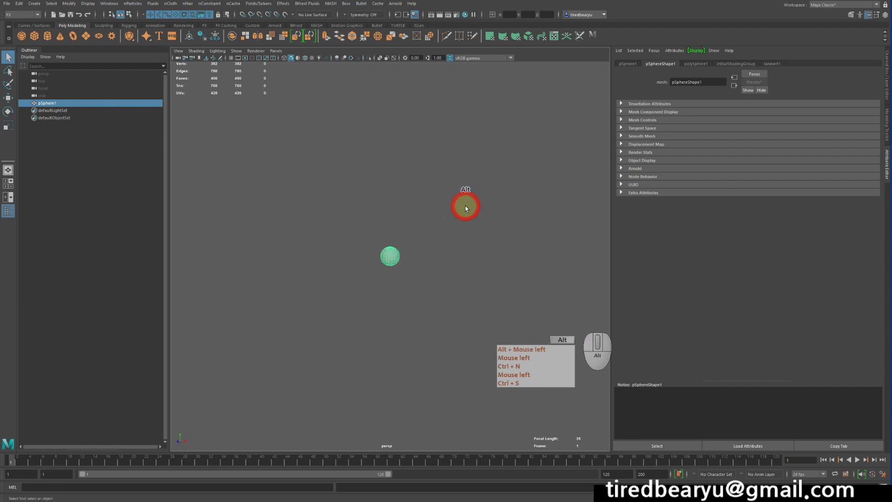
key(w)
drag(389, 185, 390, 100)
alt+drag(421, 205, 435, 202)
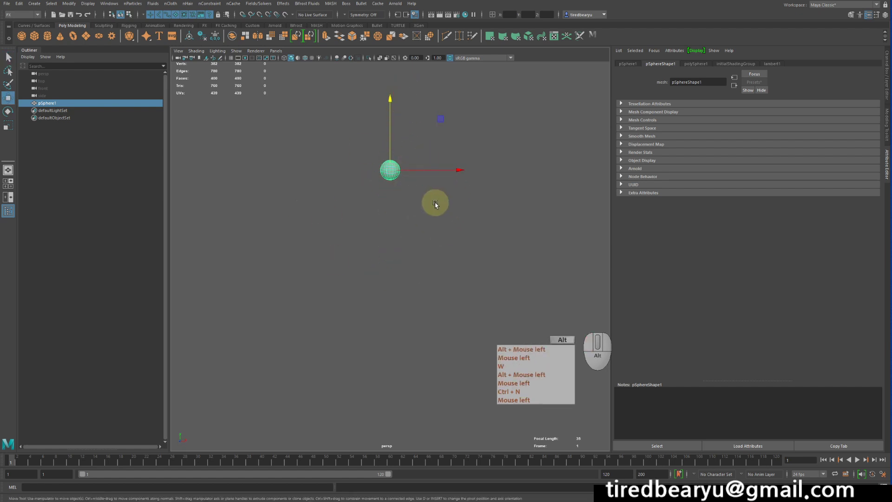
key(q)
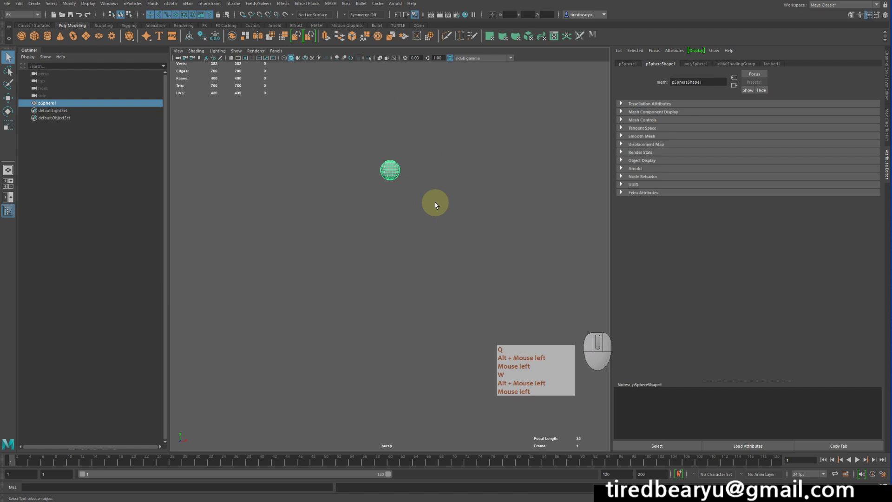
alt+right_drag(423, 233, 532, 261)
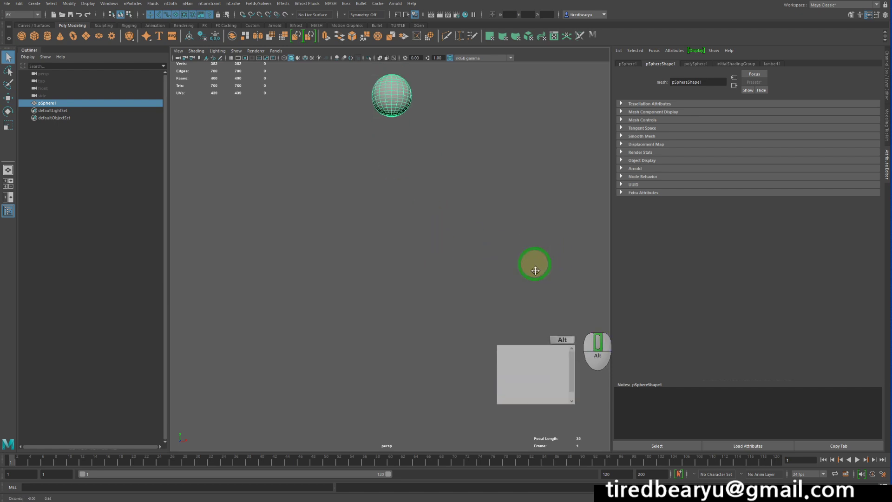
alt+middle_drag(427, 159, 436, 227)
alt+drag(436, 228, 419, 232)
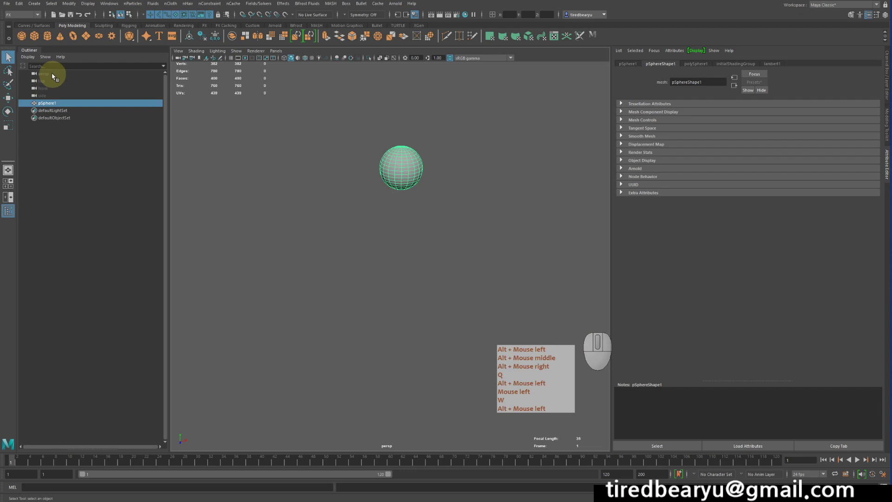
Create a polygon plane below the sphere and scale it uniformly into a large ground surface.
click(86, 36)
key(r)
middle_drag(399, 258, 690, 259)
alt+drag(504, 256, 500, 225)
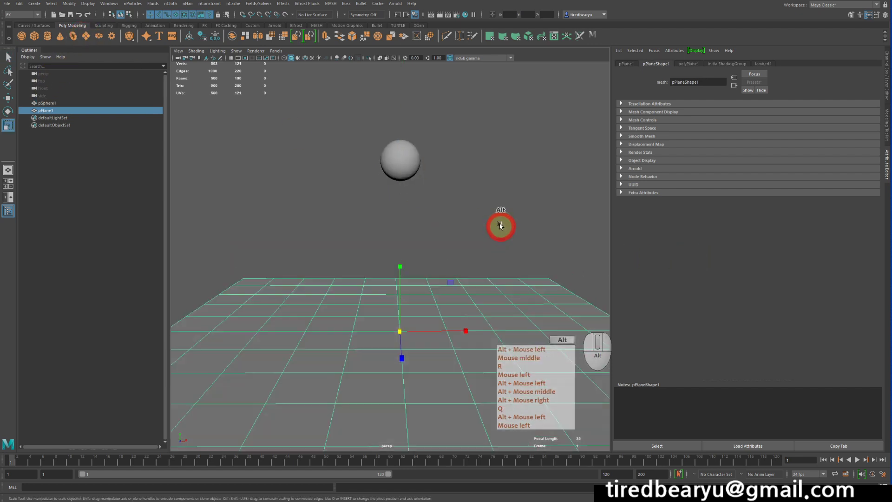
Lower the sphere along the vertical axis so it sits closer above the ground plane.
alt+right_drag(500, 225, 449, 207)
click(395, 177)
key(w)
click(398, 156)
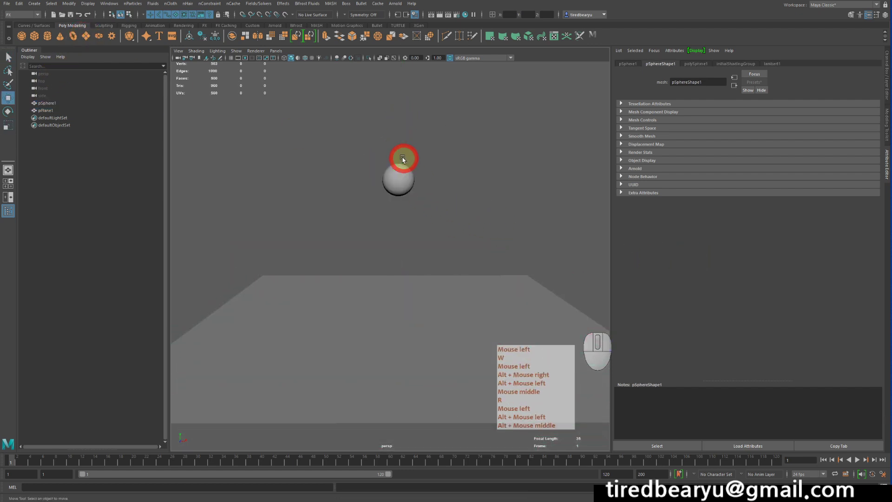
key(z)
drag(390, 104, 400, 164)
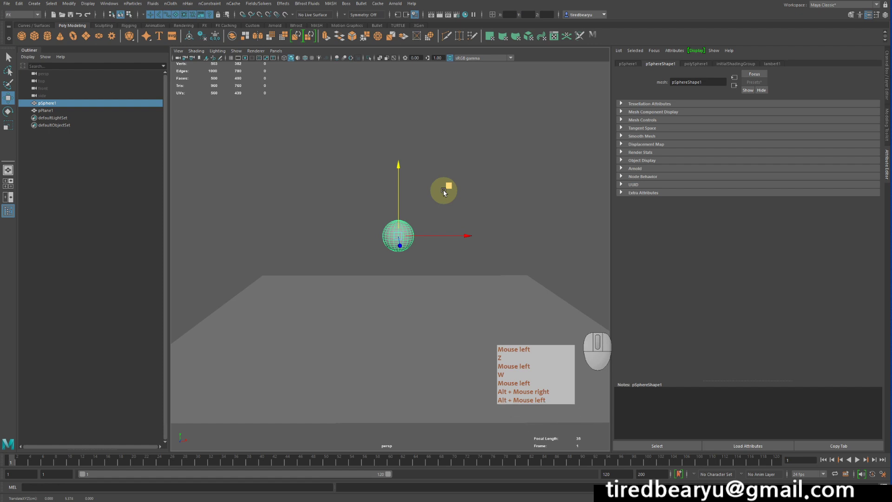
click(450, 189)
click(344, 207)
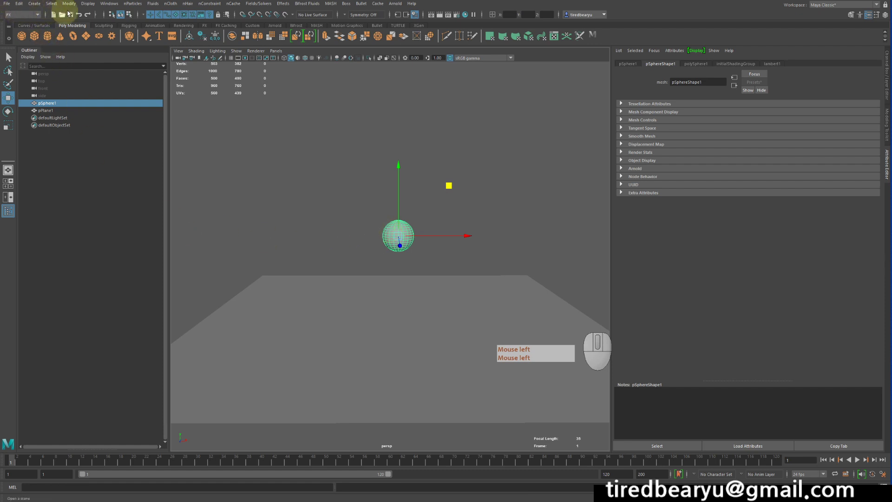
Add an nParticle emitter to the selected sphere with Emit from Object.
click(131, 5)
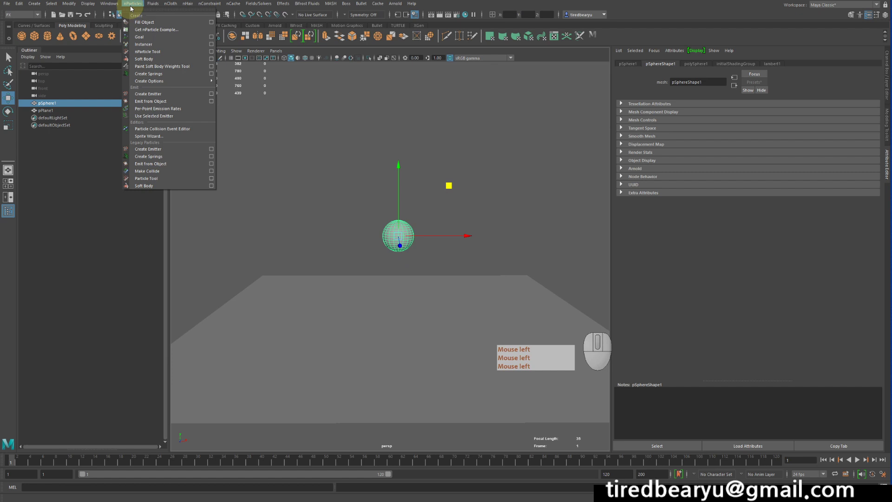
click(174, 103)
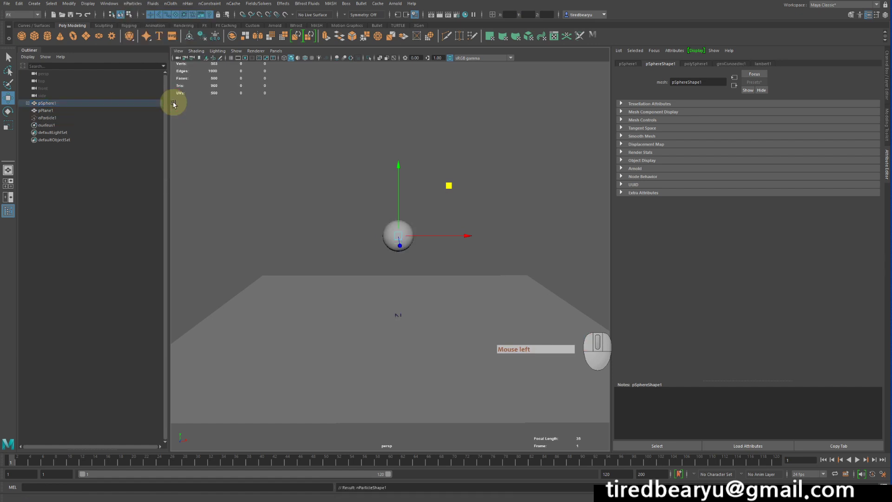
alt+drag(253, 170, 257, 157)
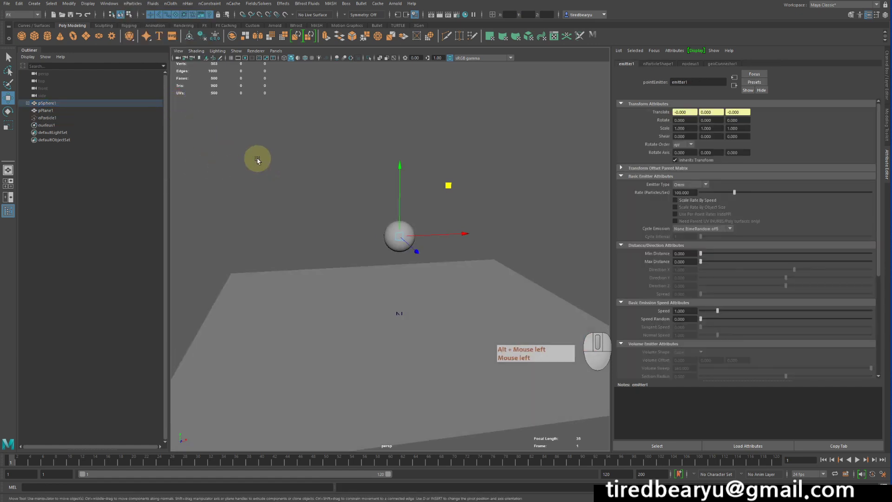
click(132, 3)
mouse_move(177, 81)
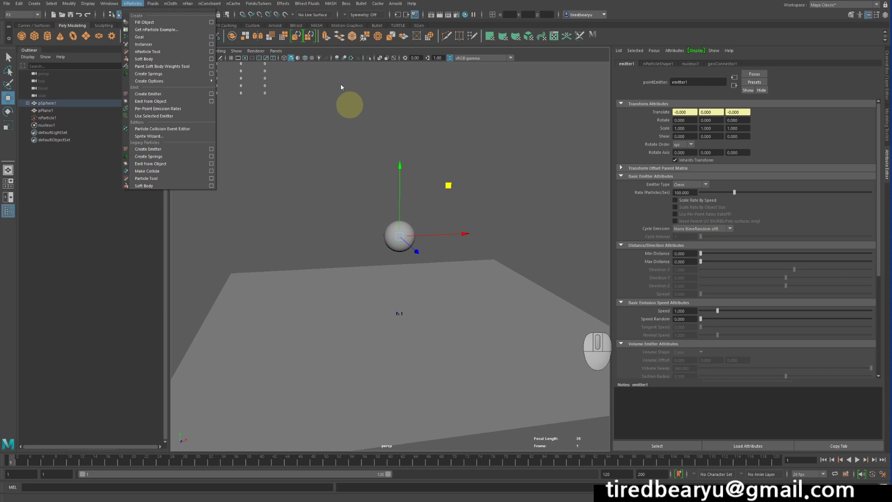
Play the first frames of the particle simulation, inspect the emission around the sphere, and rewind to the start.
alt+middle_drag(381, 72, 355, 84)
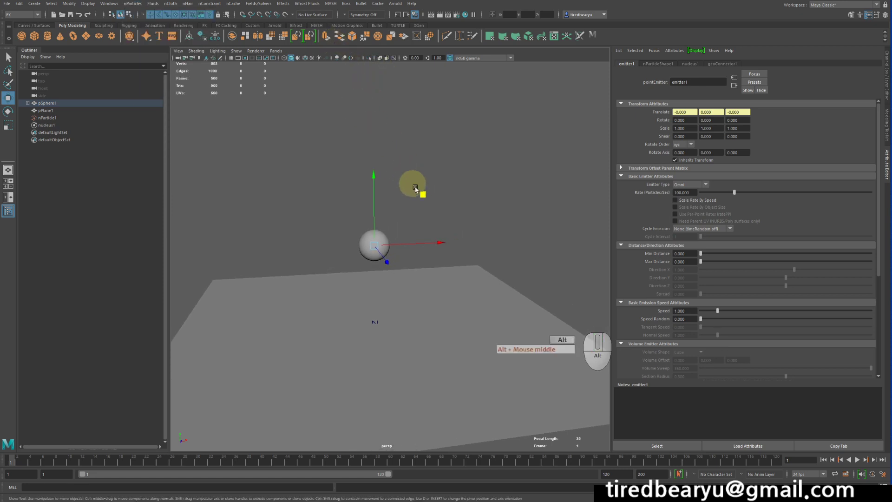
alt+drag(422, 203, 402, 208)
alt+right_drag(410, 208, 452, 210)
alt+middle_drag(452, 211, 455, 221)
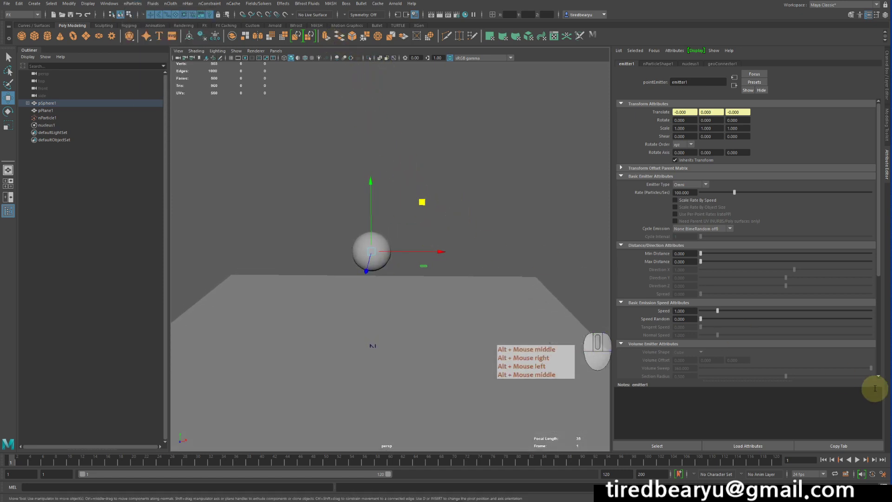
click(858, 460)
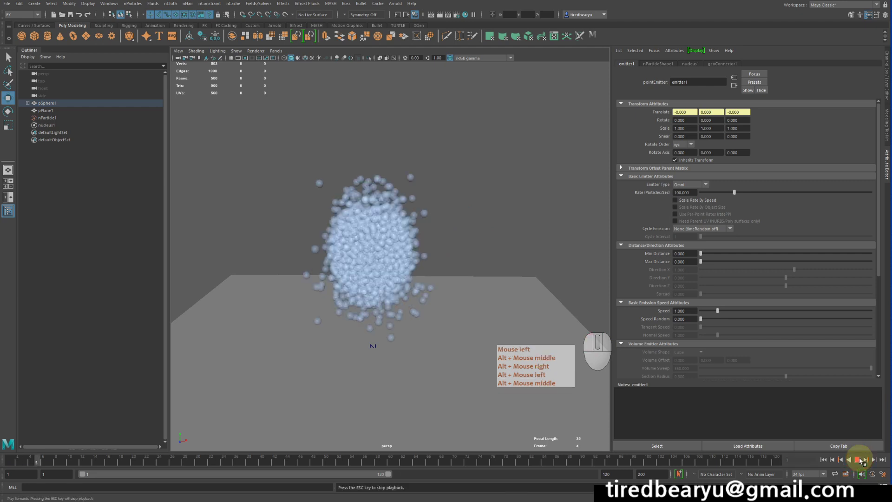
click(770, 401)
alt+drag(430, 235, 497, 237)
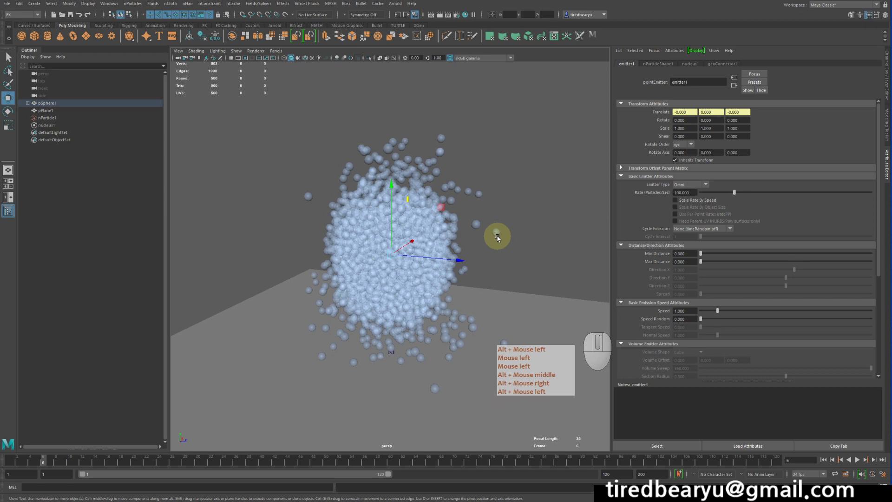
click(824, 460)
alt+drag(548, 281, 484, 277)
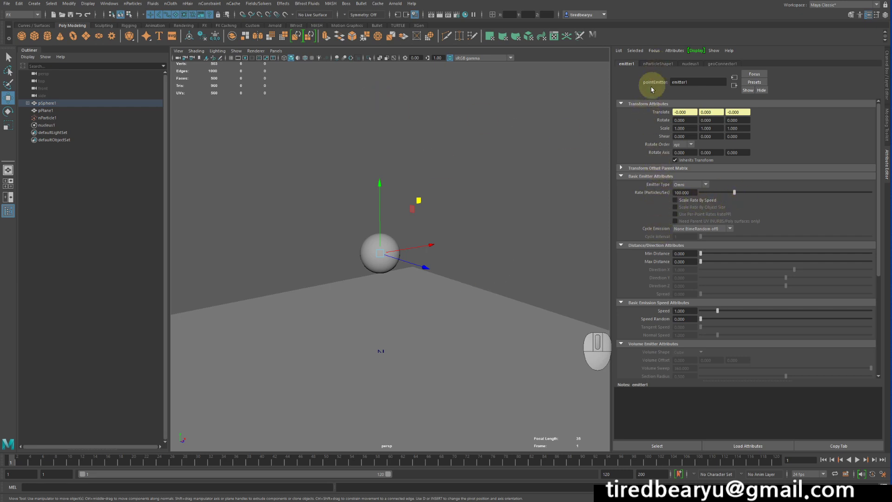
Select the nParticle object, reveal its Collisions, Liquid Simulation and Particle Size attributes, and set the particle radius to 0.1.
click(48, 118)
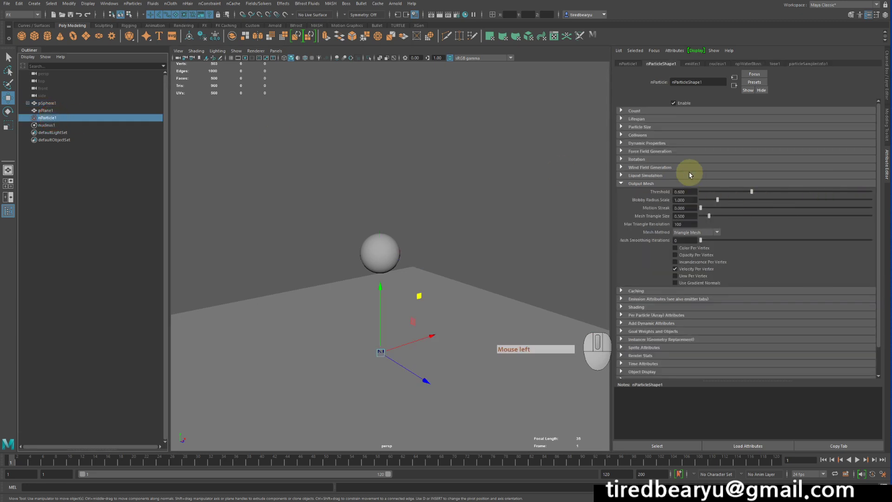
click(645, 135)
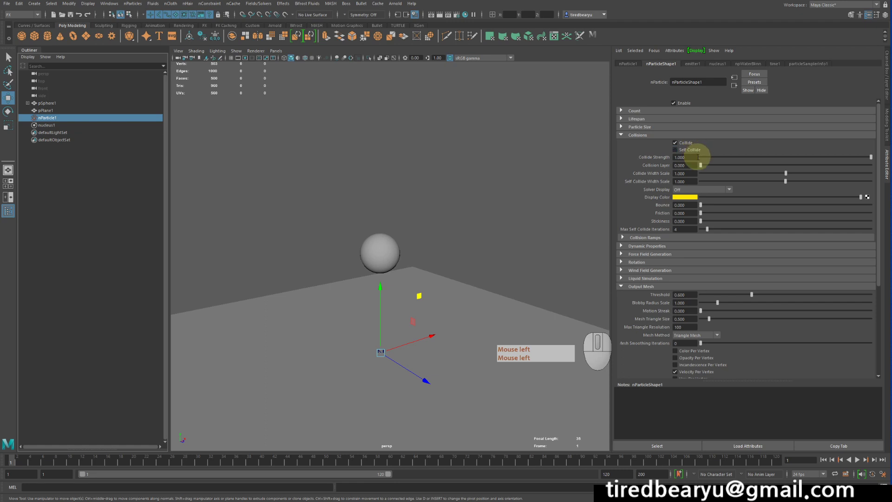
click(644, 278)
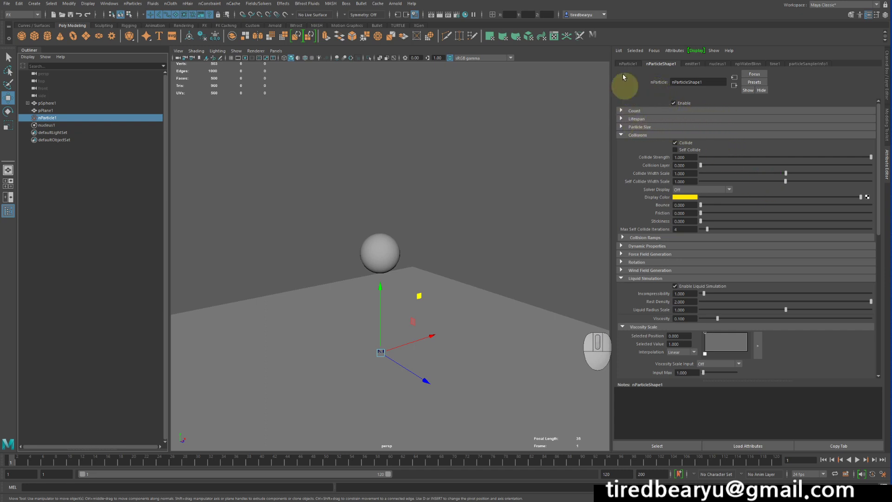
click(641, 127)
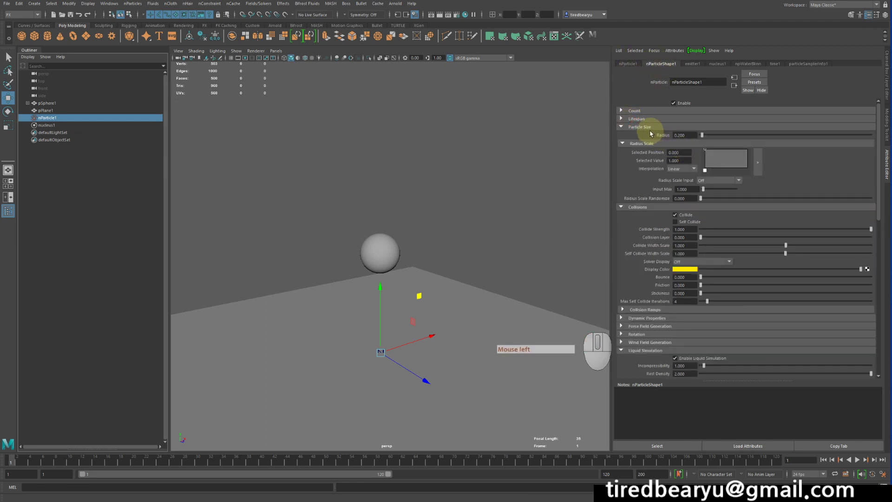
click(680, 136)
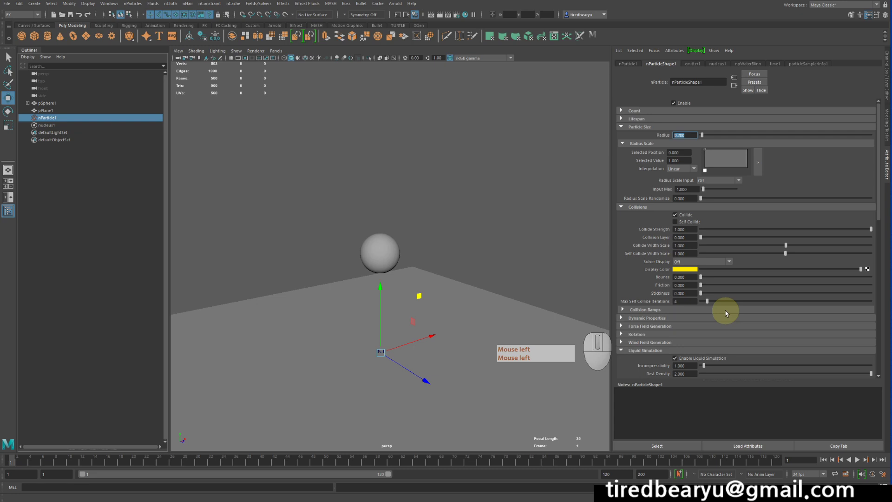
text(0.1)
key(Return)
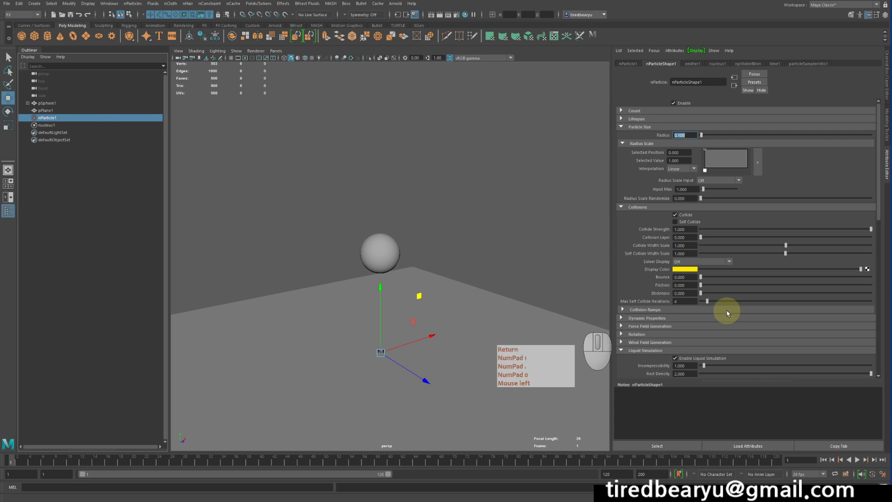
Replay the simulation from the first frame to check the particle size, stopping around frame 13.
click(823, 460)
click(823, 460)
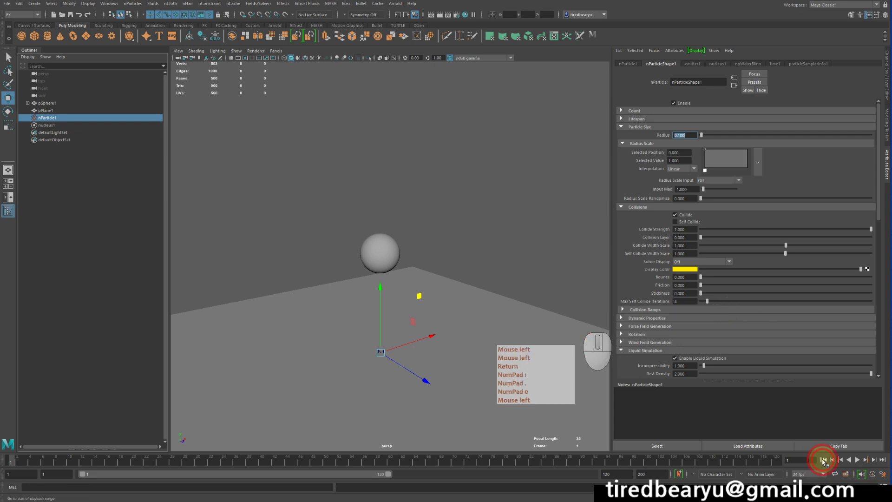
click(857, 460)
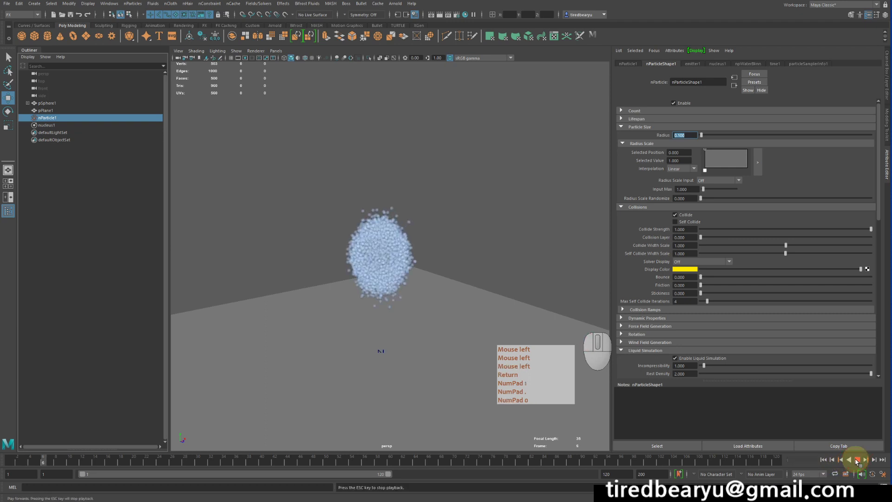
click(857, 460)
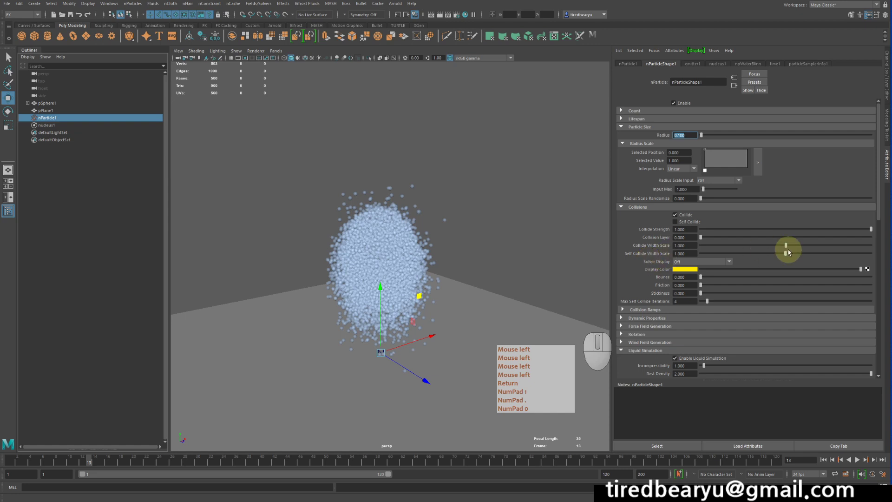
Reduce the nParticle radius to 0.01.
text(0.01)
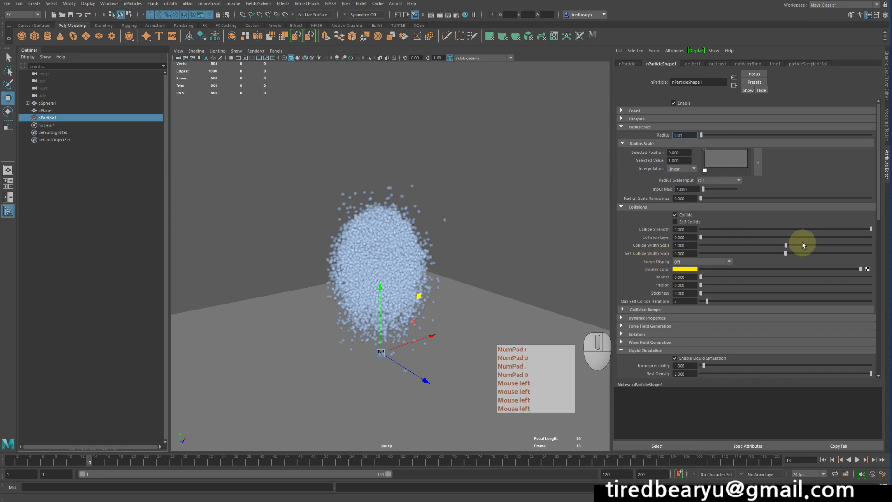
key(Return)
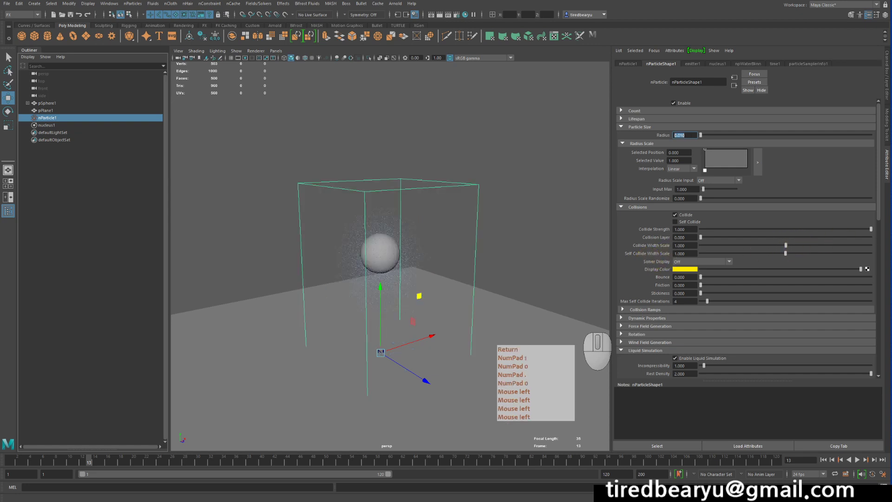
Replay the simulation from the first frame to check the reduced particle size, stopping around frame 21.
double_click(823, 460)
click(857, 460)
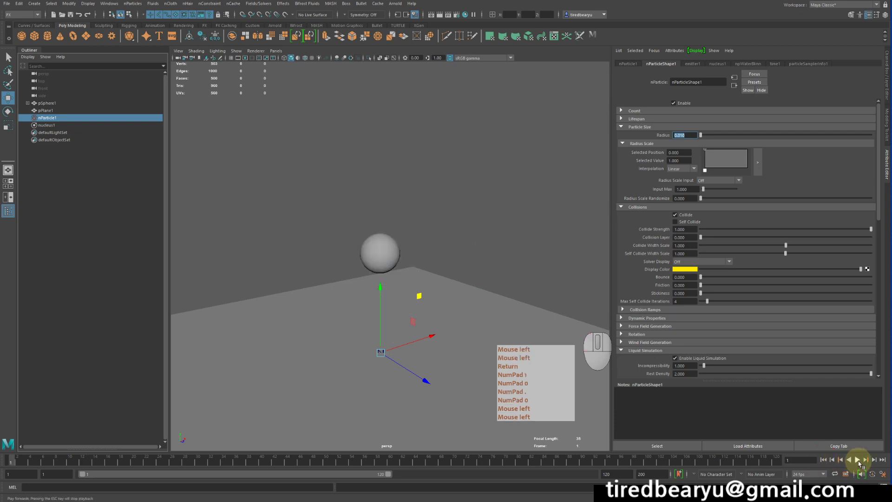
click(857, 460)
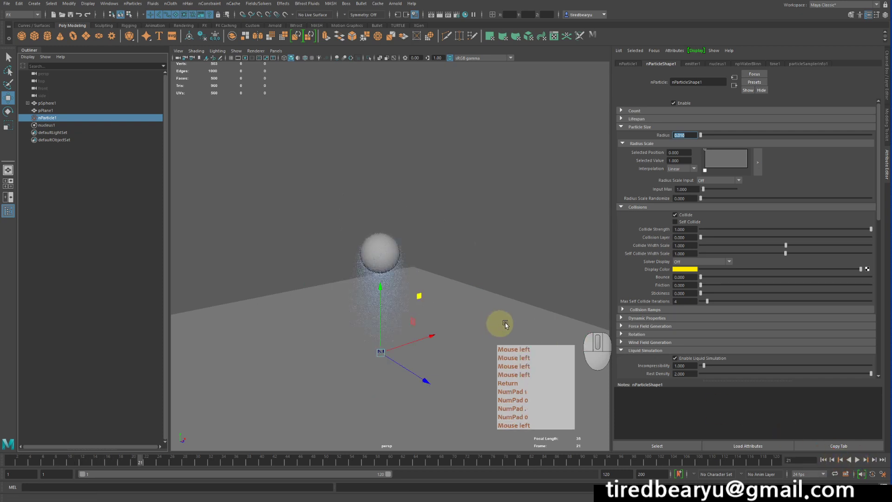
Set the nParticle radius to 0.05.
click(709, 144)
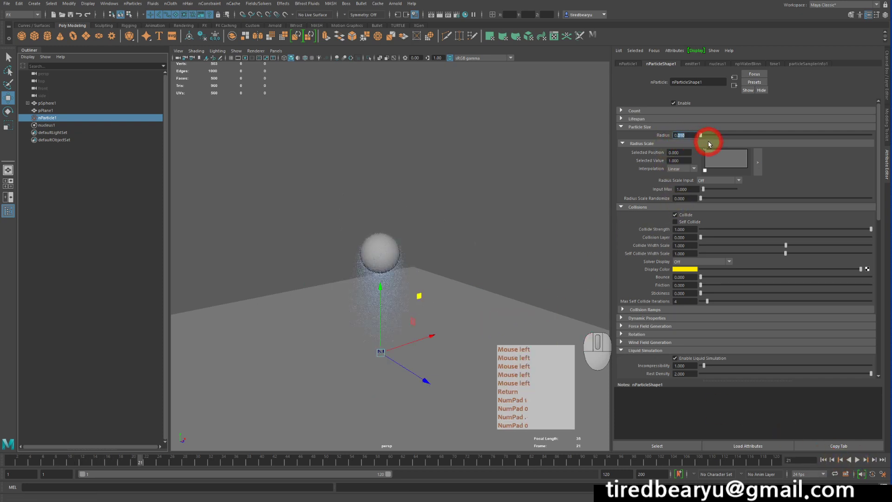
text(0.05)
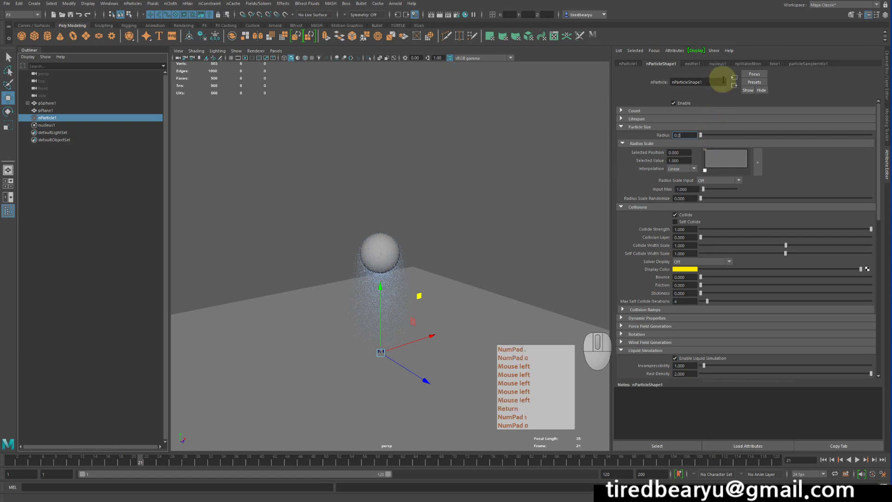
key(Return)
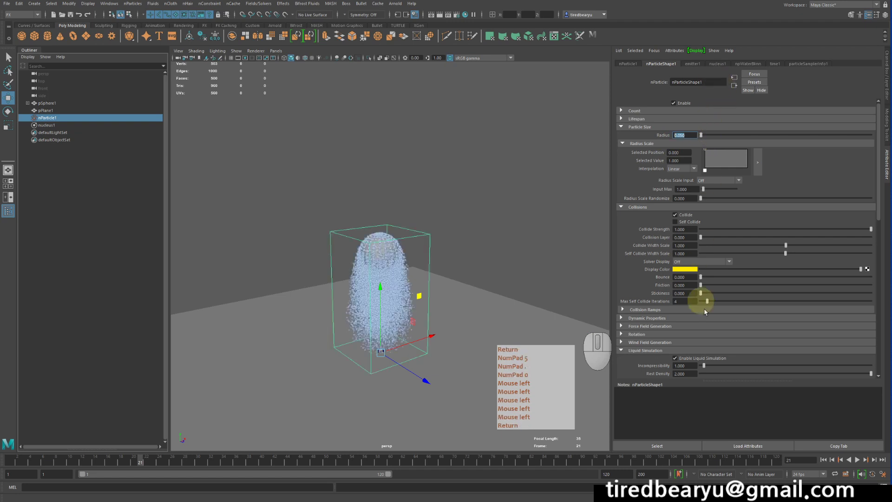
Replay the simulation from the first frame to around frame 14 and inspect the particles around the sphere up close.
click(824, 459)
click(858, 460)
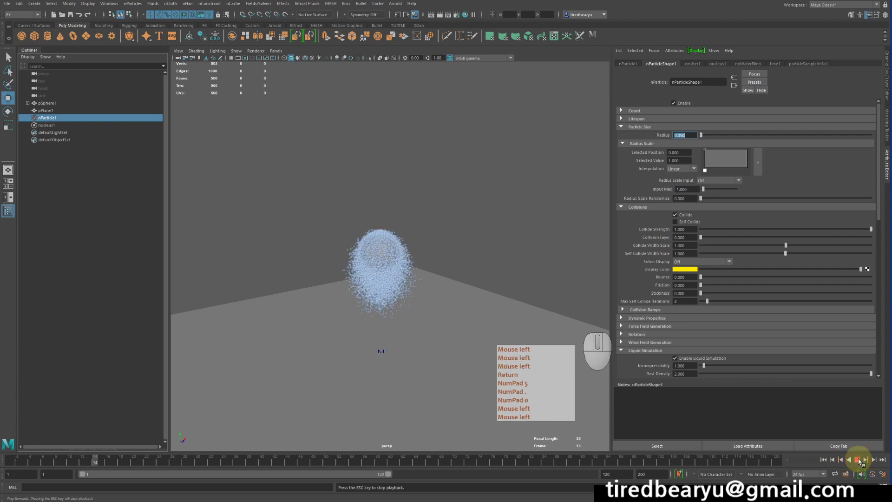
click(857, 460)
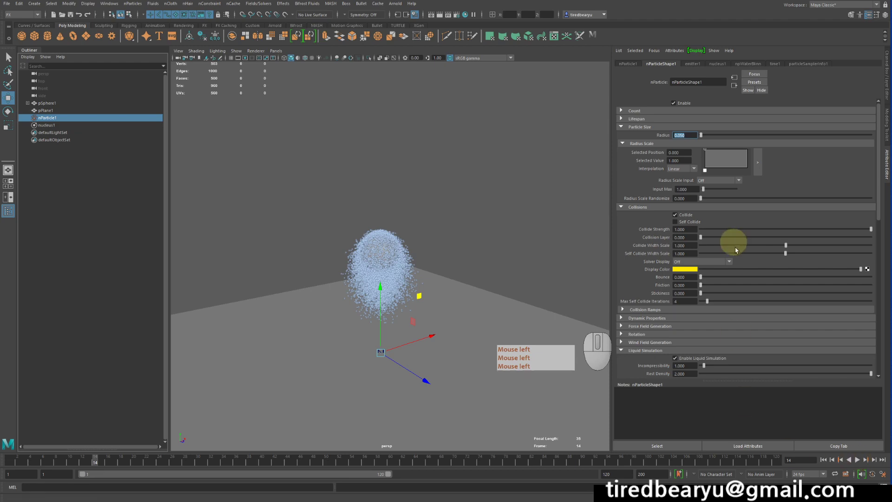
alt+drag(534, 245, 442, 261)
alt+right_drag(442, 260, 521, 311)
alt+drag(522, 311, 518, 288)
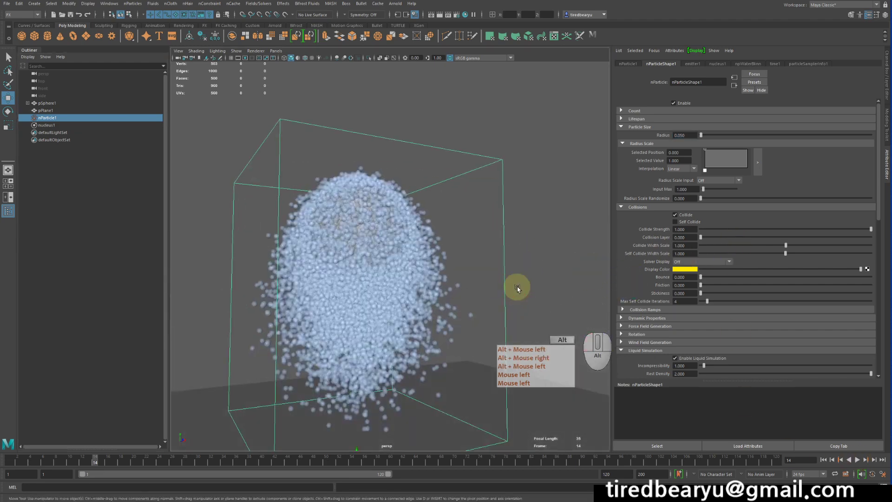
alt+middle_drag(517, 288, 542, 255)
alt+right_drag(542, 255, 460, 246)
alt+drag(460, 247, 499, 240)
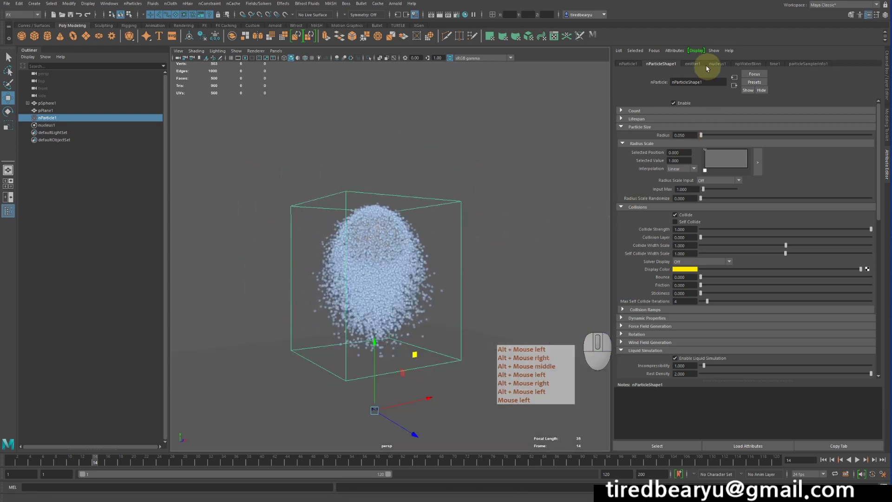
Show the attributes of the nParticle's emitter and change its emitter type to Surface.
click(694, 63)
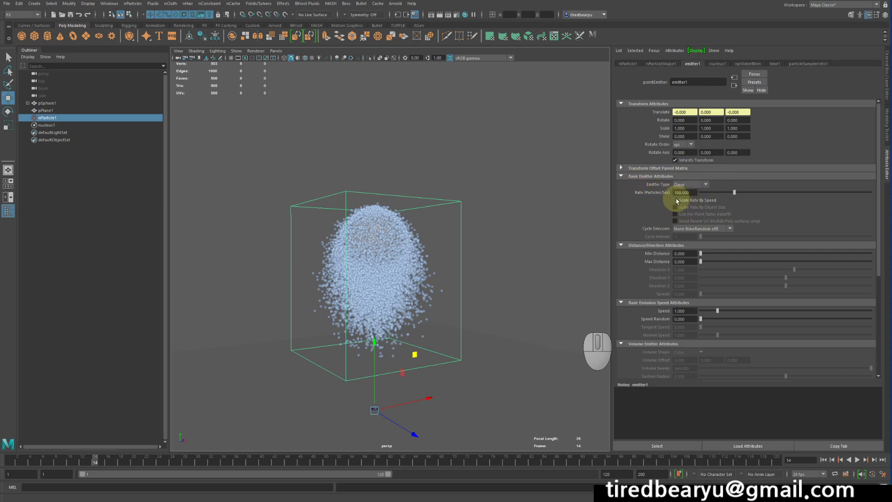
click(700, 185)
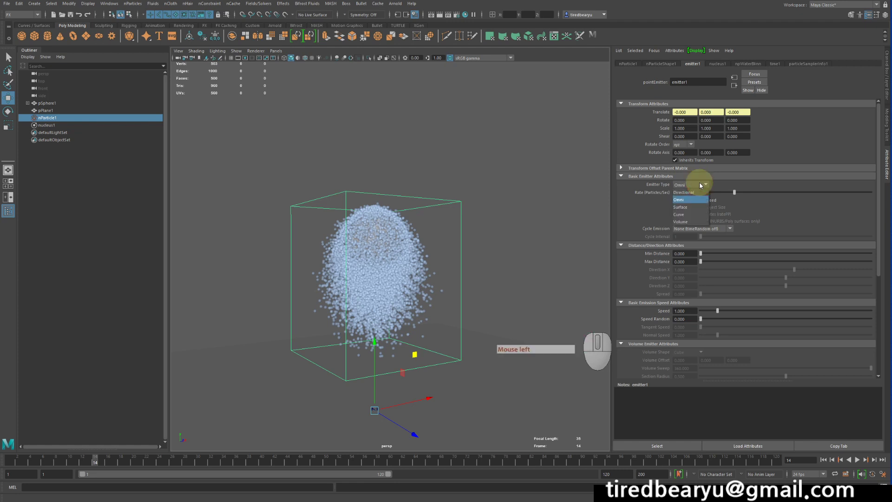
click(698, 210)
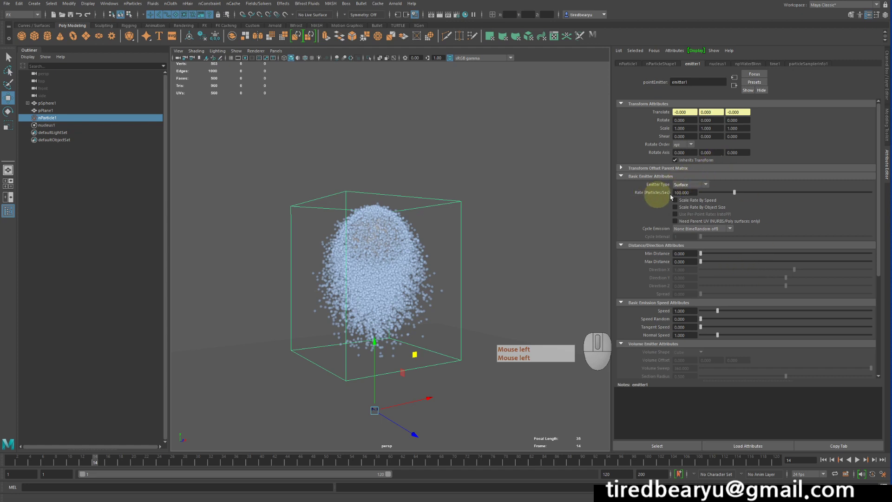
Play the simulation from the first frame to check how particles leave the sphere's surface, stopping around frame 111.
click(824, 460)
click(857, 460)
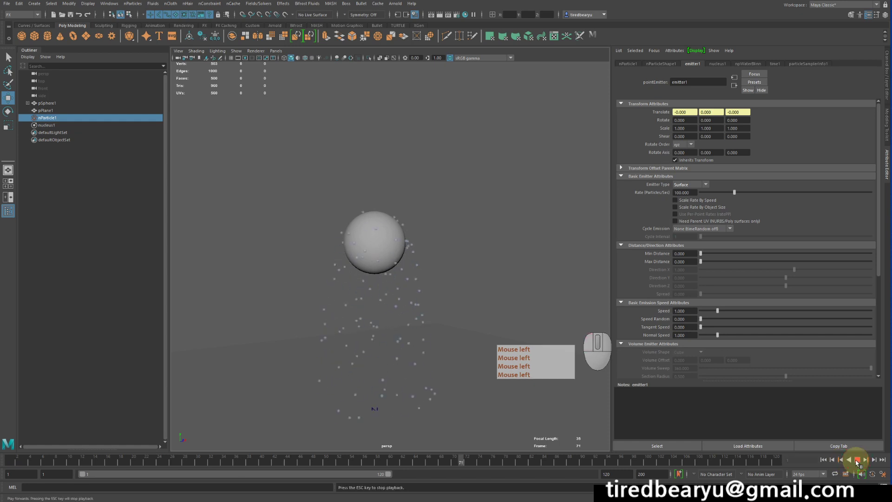
click(857, 460)
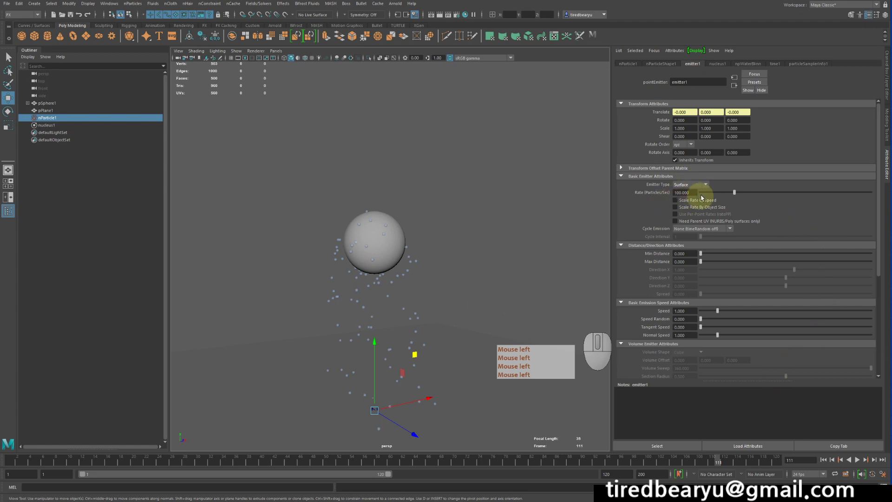
Set the emitter's rate to 10000 particles per second.
click(677, 192)
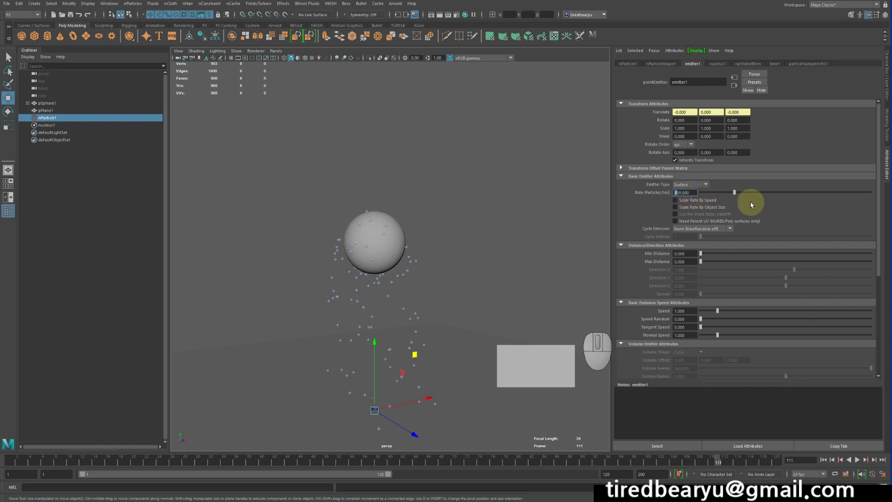
text(0)
key(Down)
key(Left)
key(Left)
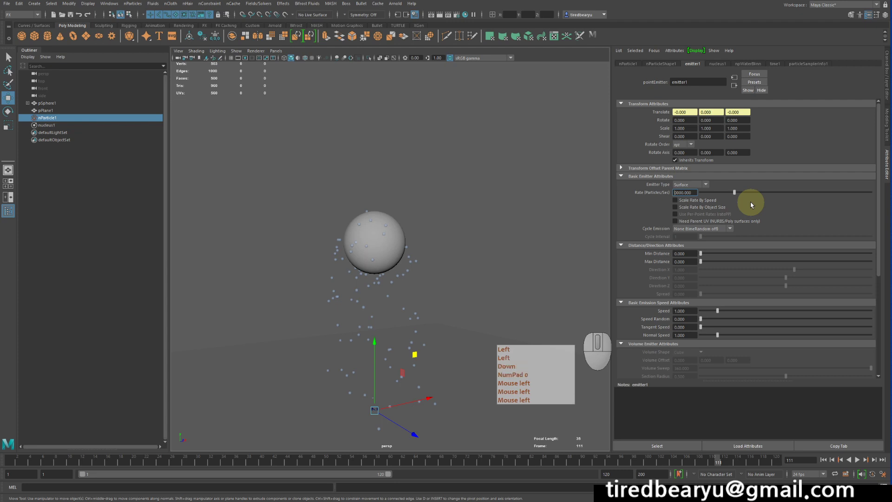
text(1)
key(Return)
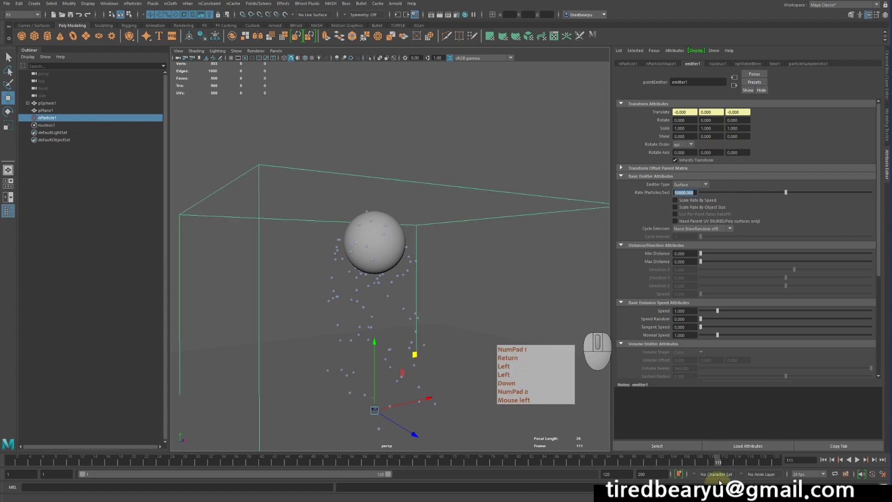
Play the simulation to check the denser emission, step back two frames, resume playback briefly, and rewind to the start.
click(823, 460)
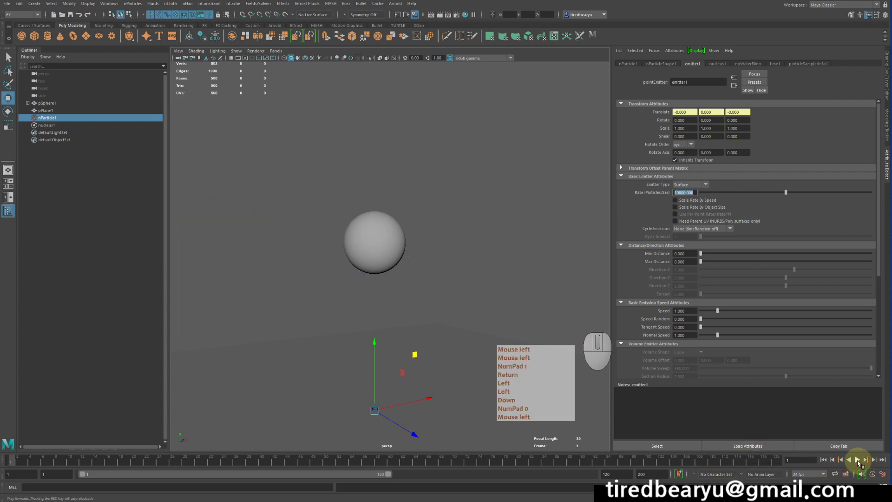
click(857, 460)
click(858, 459)
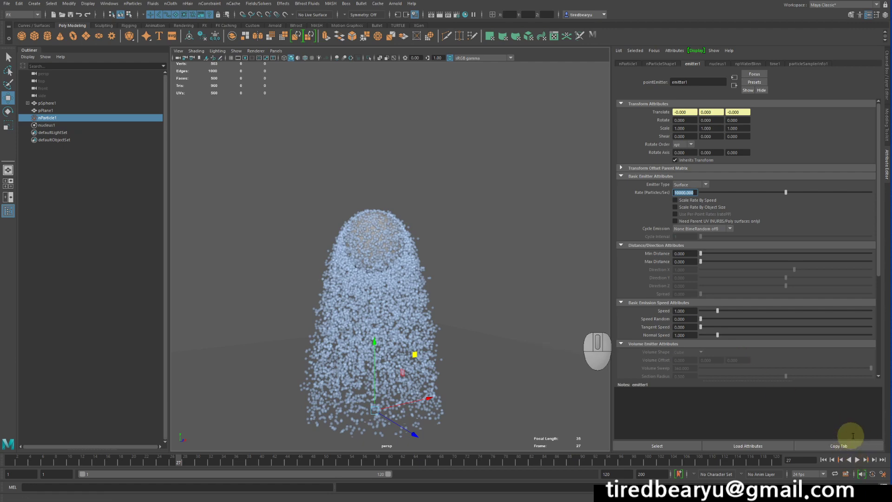
click(831, 460)
click(831, 460)
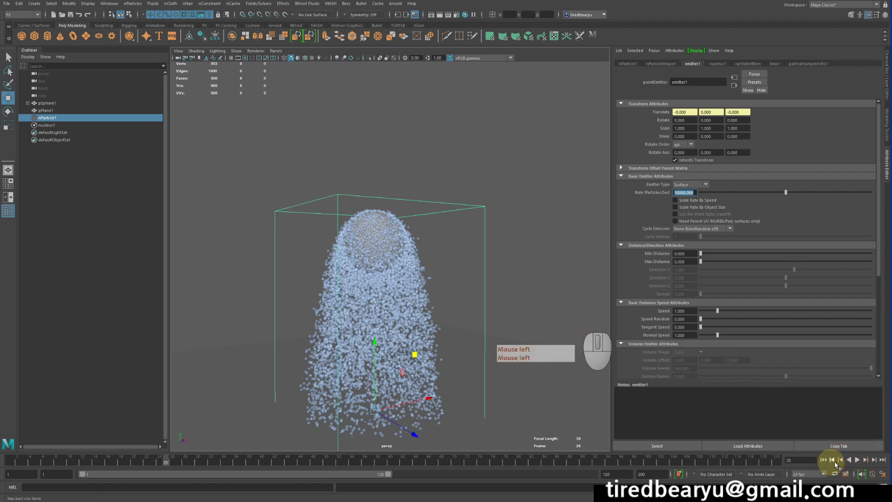
click(858, 460)
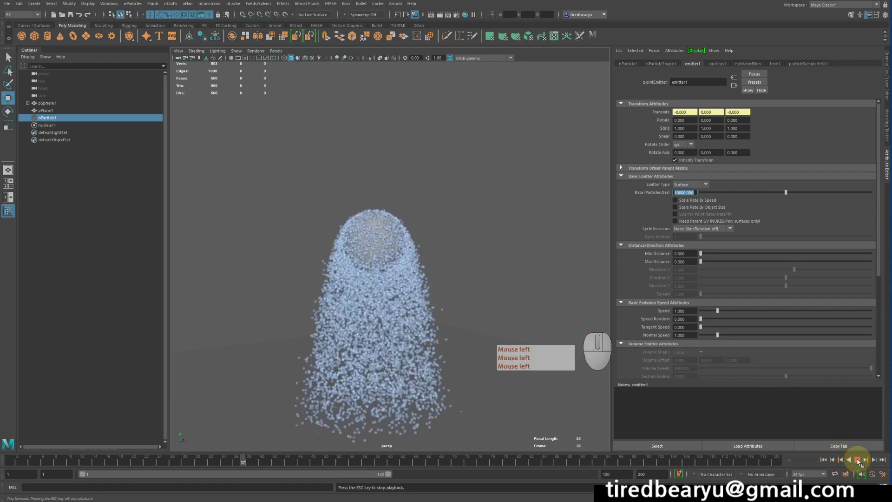
click(857, 460)
click(824, 460)
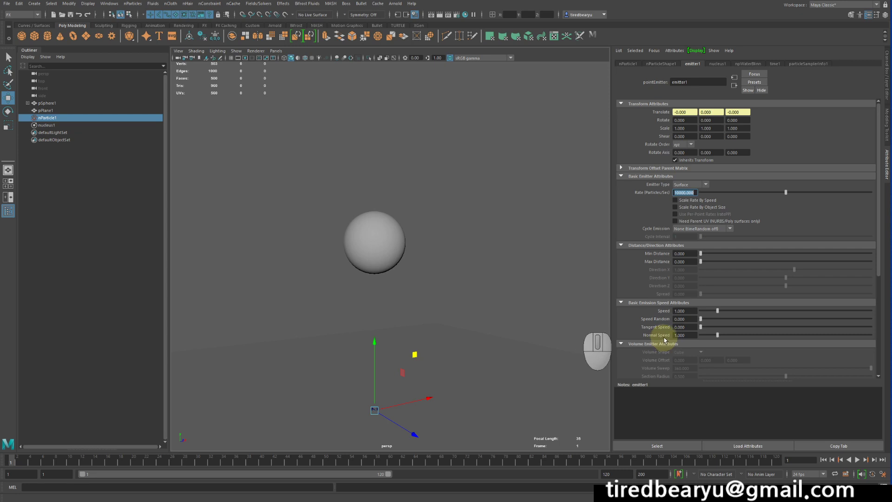
Set both the Speed and Normal Speed of the emitter to 0.
drag(713, 311, 696, 311)
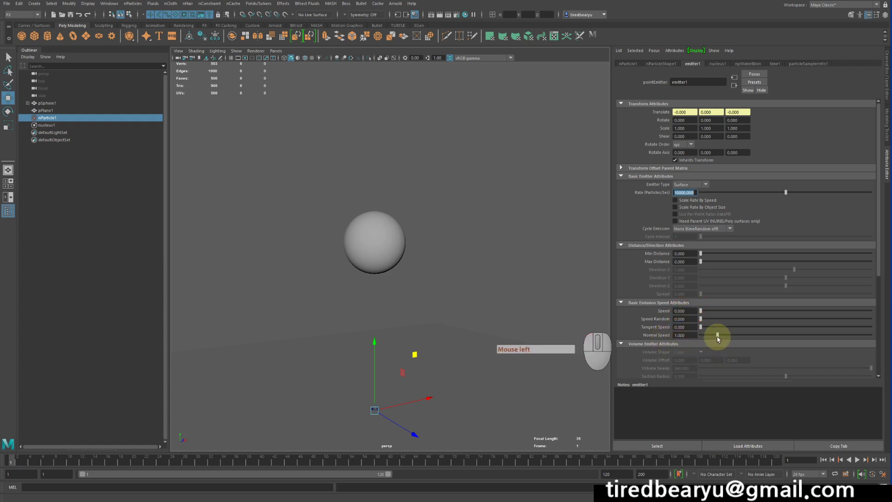
click(689, 341)
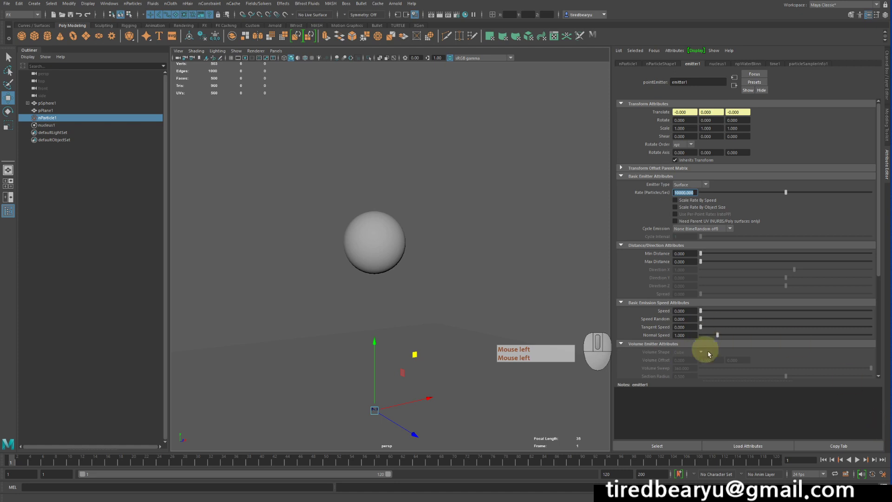
drag(718, 334, 660, 338)
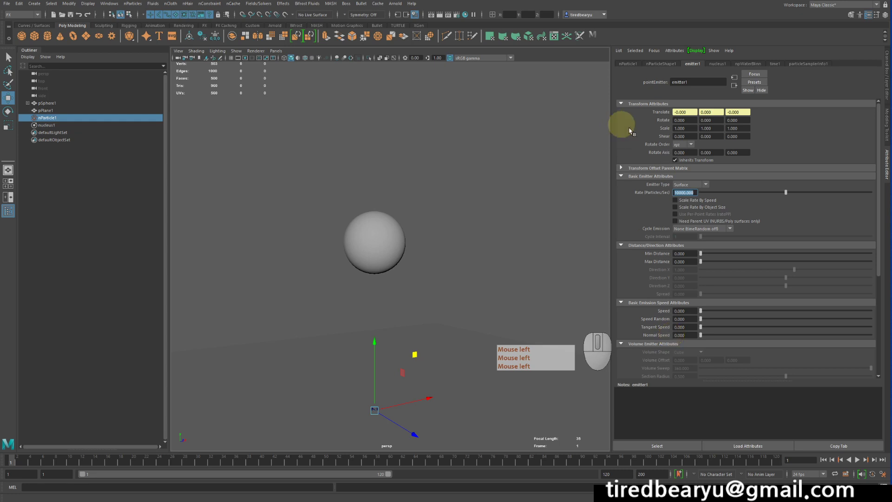
Replay the simulation twice from the first frame to check how the particles fall without emission speed.
click(826, 458)
click(825, 459)
click(858, 460)
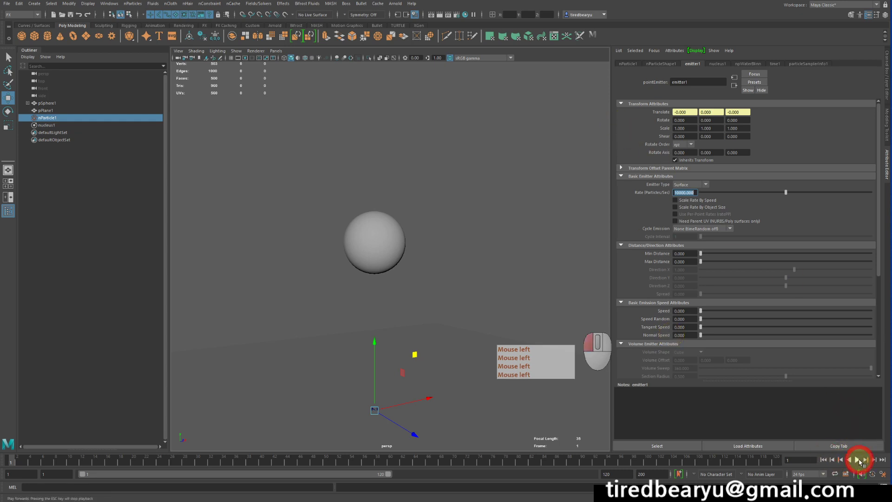
click(858, 460)
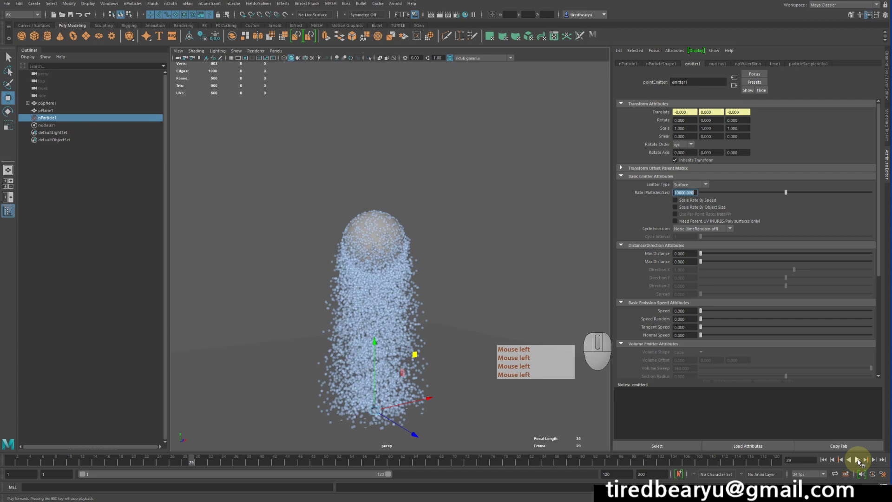
click(824, 459)
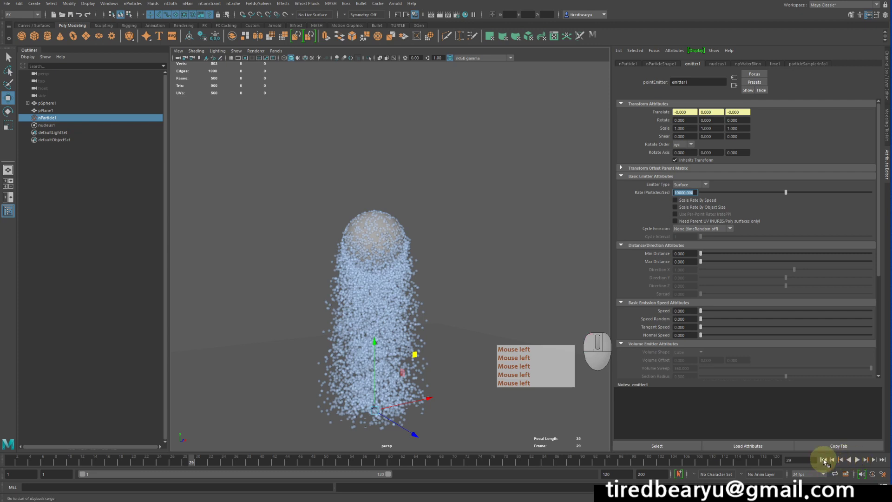
click(823, 459)
click(858, 460)
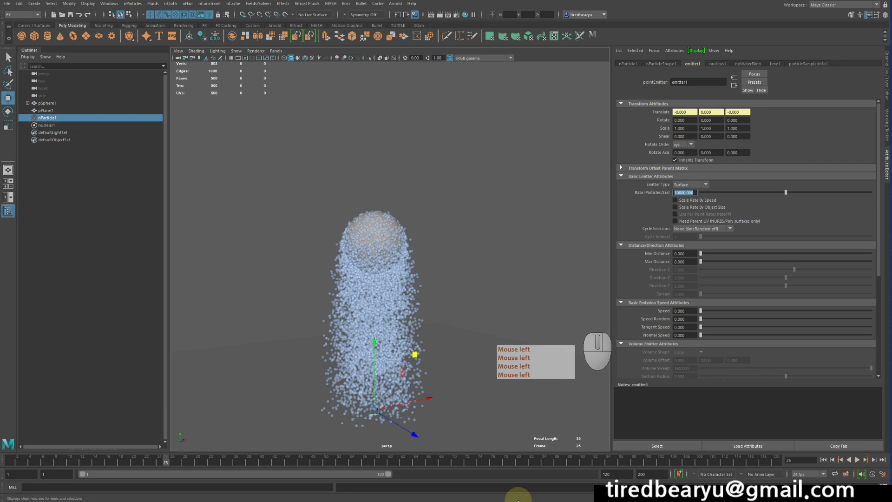
Select the ground plane and make it an nCloth passive collider.
alt+middle_drag(415, 315, 449, 205)
alt+drag(451, 219, 475, 242)
click(502, 262)
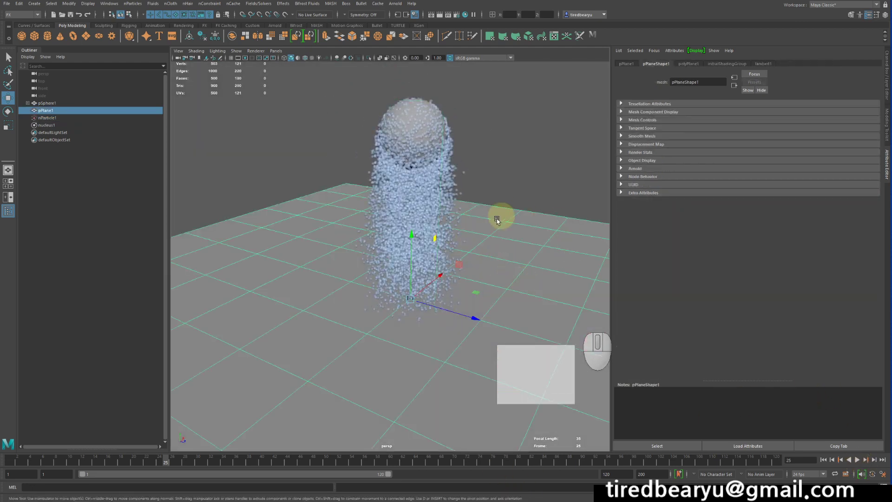
click(176, 2)
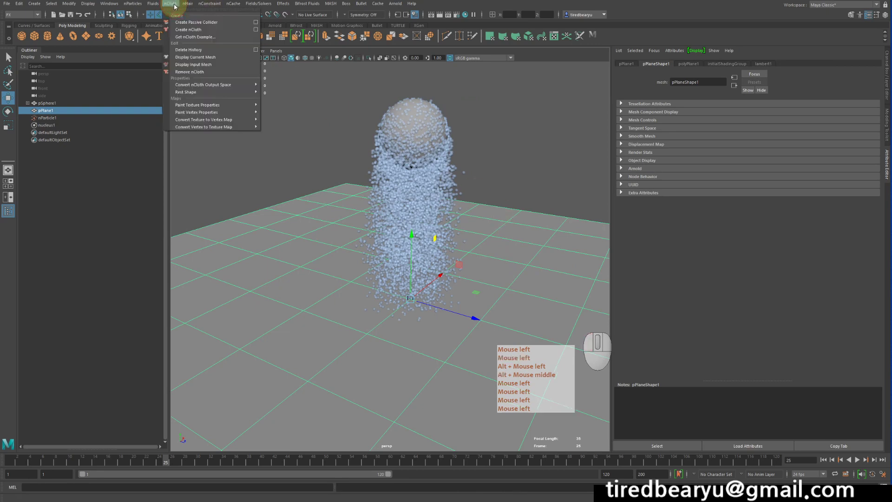
click(187, 25)
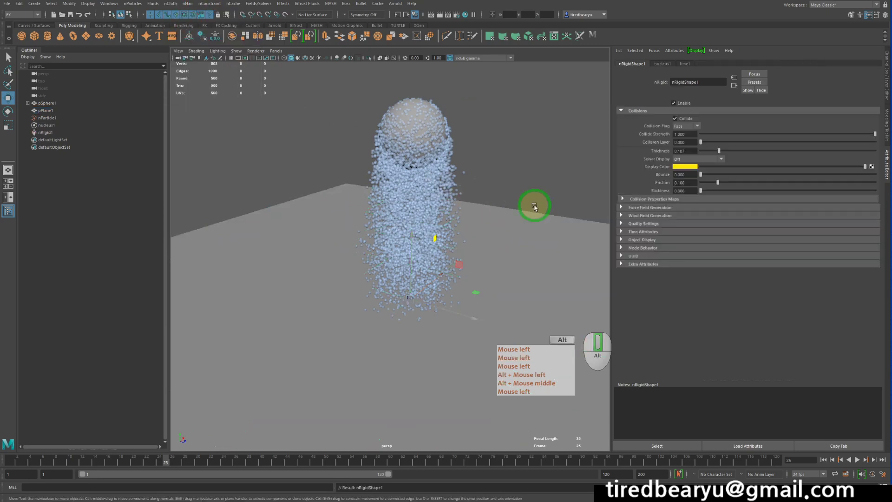
Frame the sphere and ground and replay from the first frame to around frame 55 to check the particle collision.
alt+middle_drag(535, 206, 482, 217)
alt+drag(482, 217, 484, 208)
alt+right_drag(484, 208, 535, 205)
alt+middle_drag(535, 204, 541, 221)
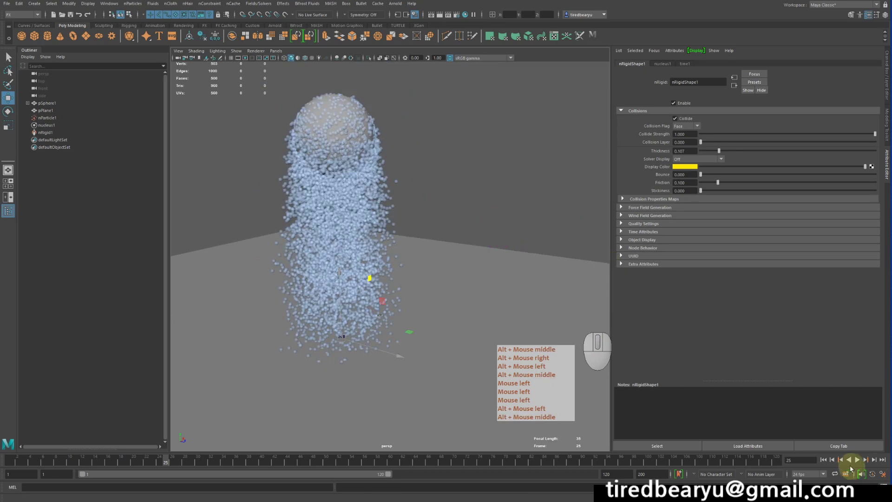
click(823, 459)
click(857, 460)
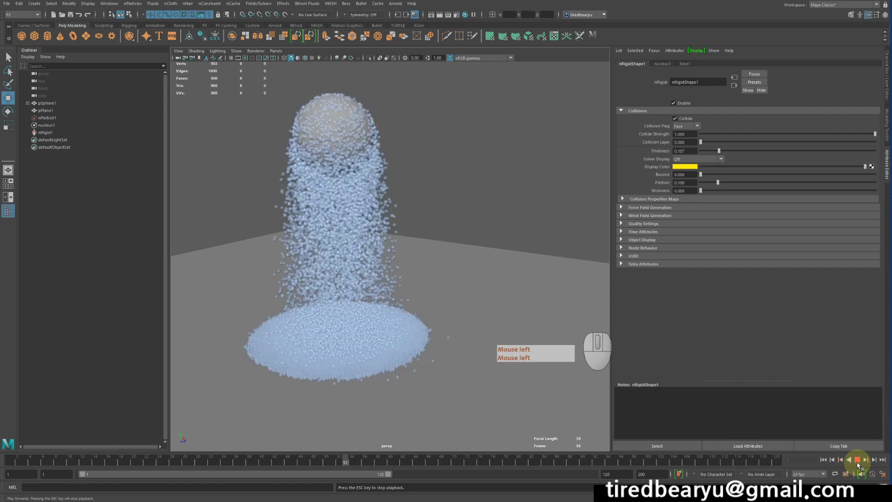
click(857, 460)
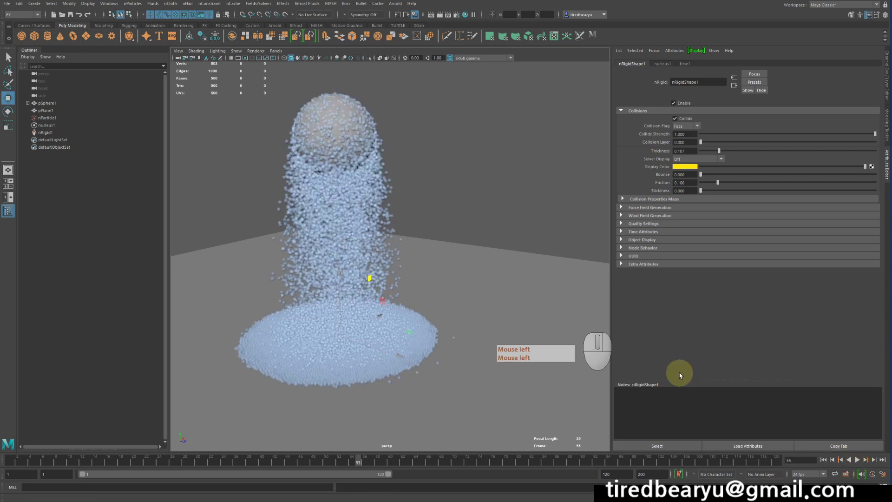
Select the falling particles and convert the nParticle object to polygons.
alt+middle_drag(297, 258, 311, 241)
alt+drag(310, 240, 355, 225)
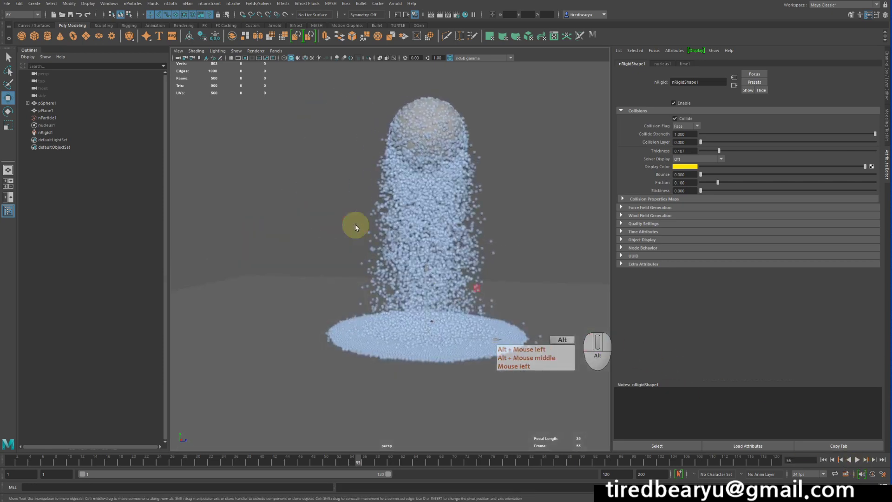
key(q)
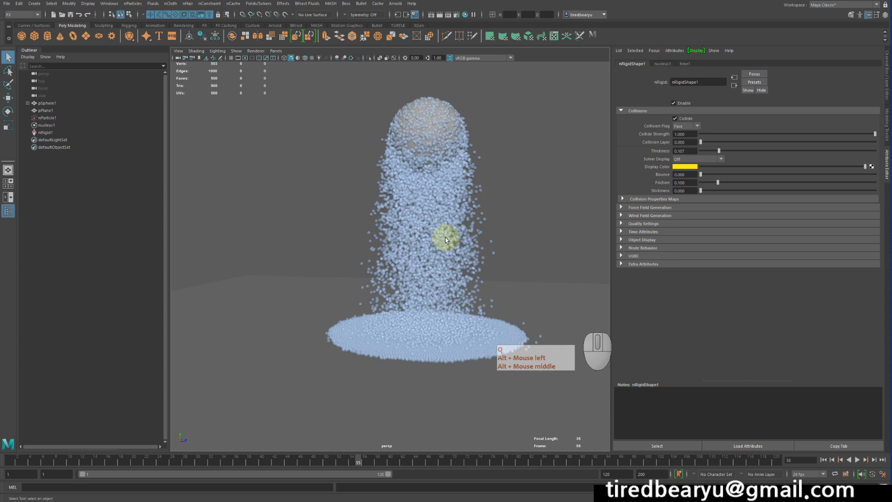
click(372, 217)
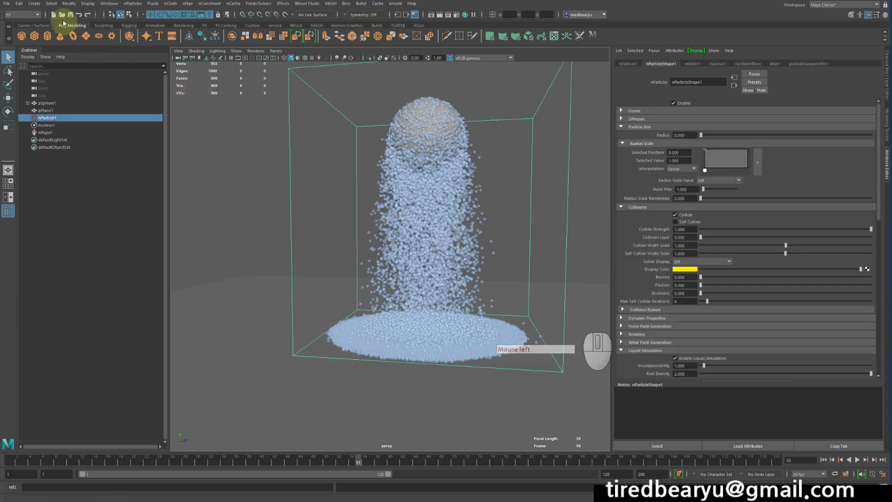
click(68, 6)
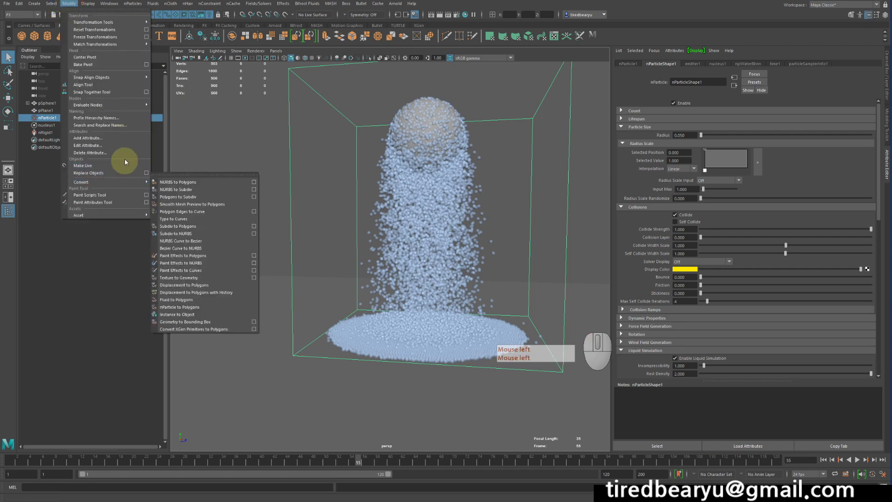
mouse_move(137, 103)
mouse_move(130, 179)
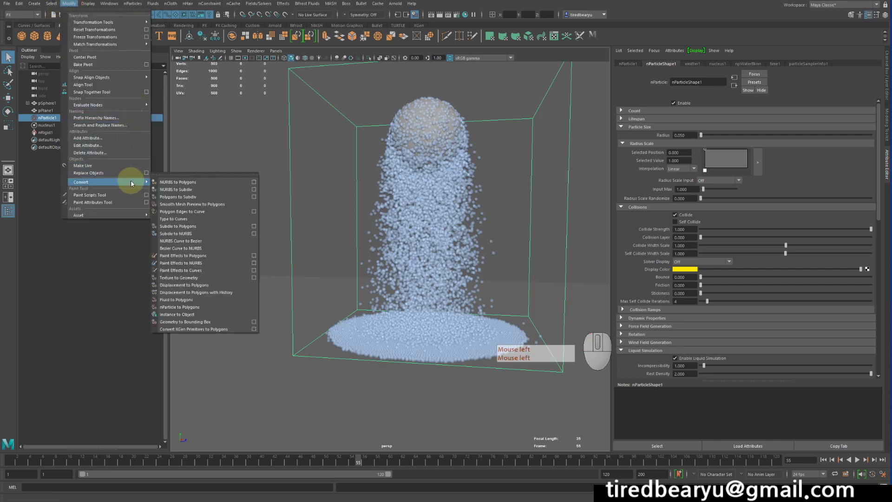
click(178, 307)
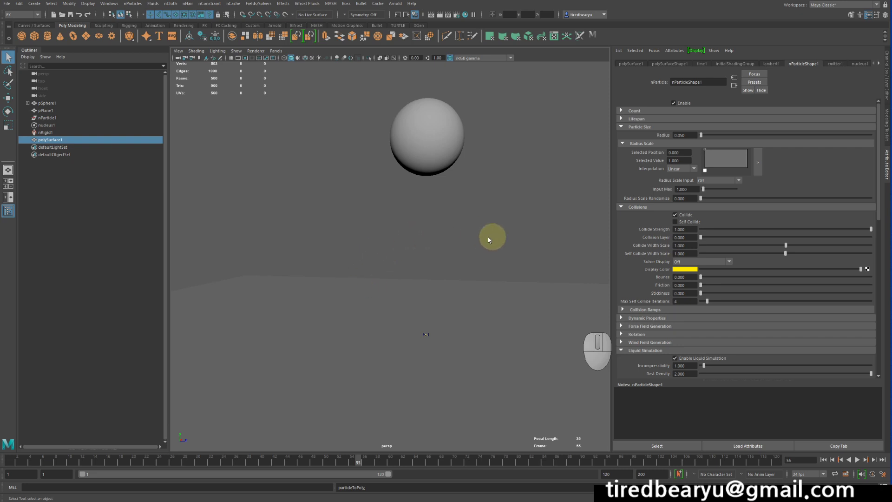
Reselect the nParticle object and reduce its output Mesh Triangle Size to 0.1 and further to 0.01.
scroll(707, 313, down, 5)
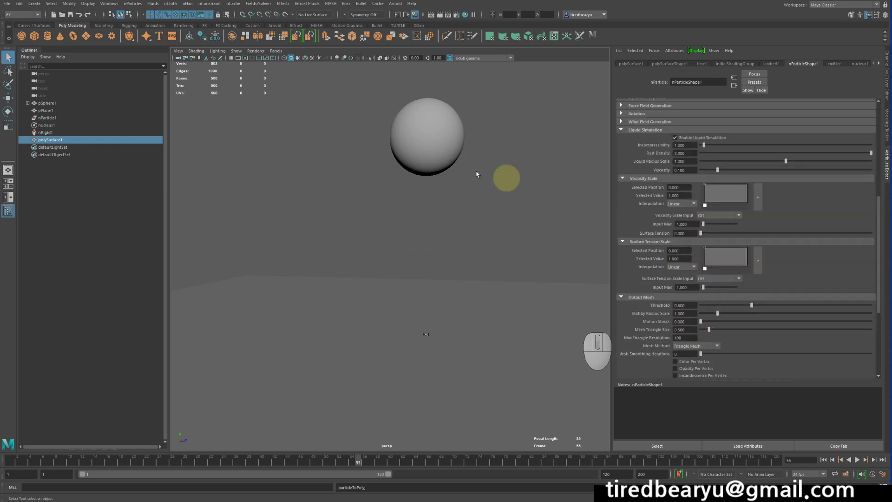
click(63, 118)
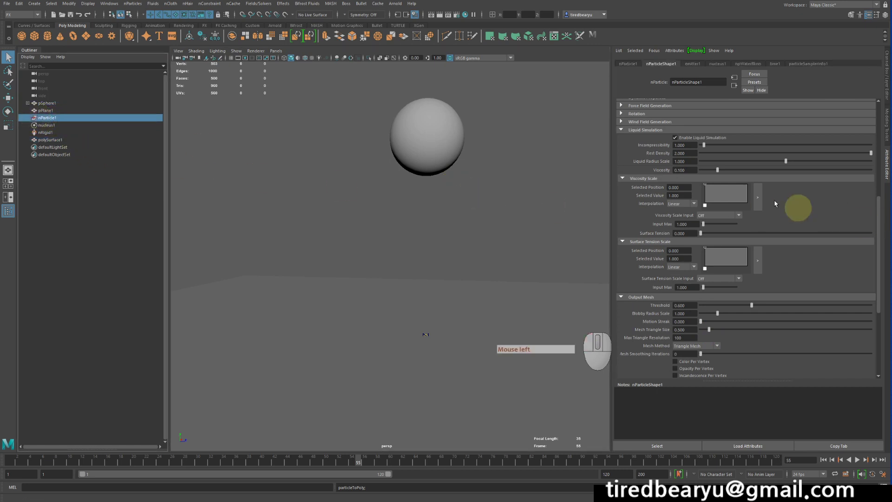
click(640, 131)
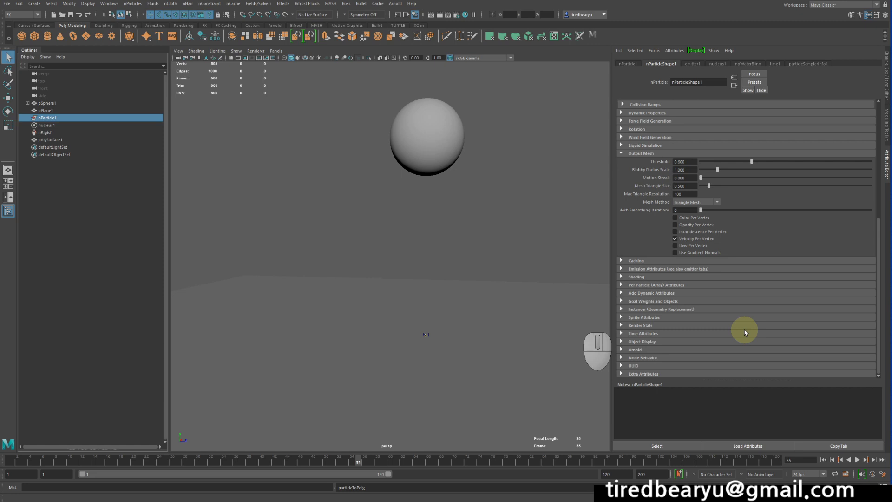
click(687, 186)
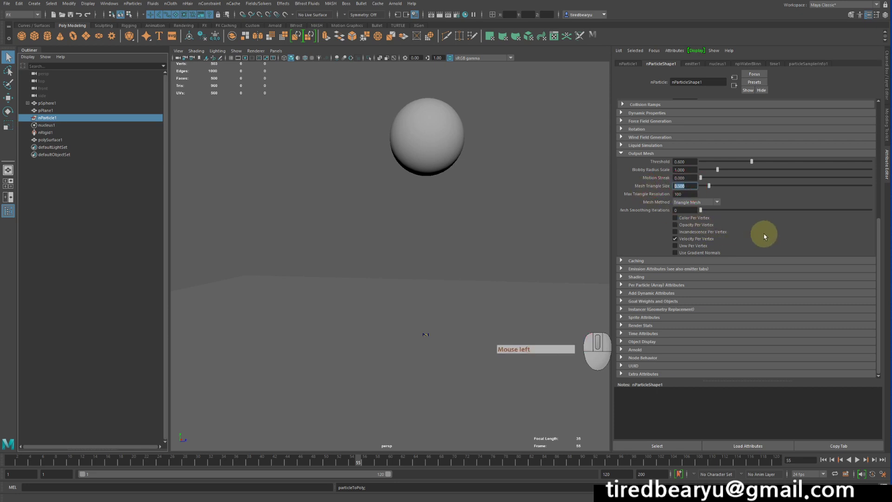
text(0.1)
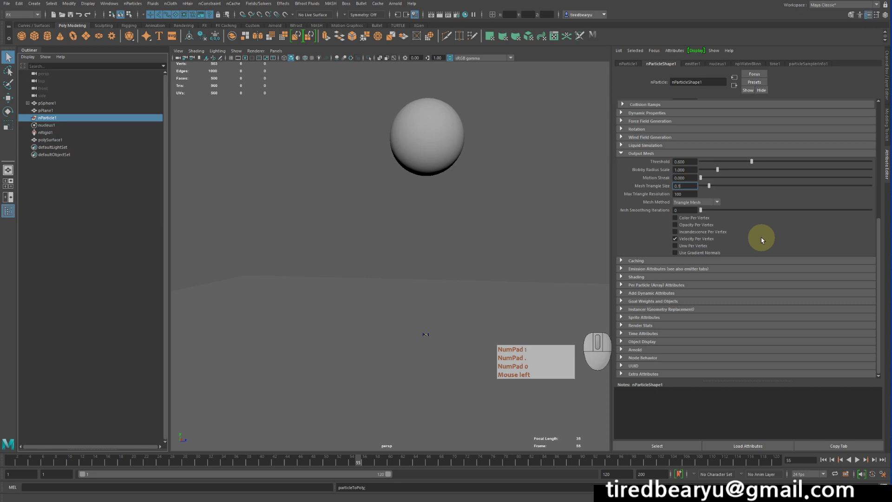
key(Return)
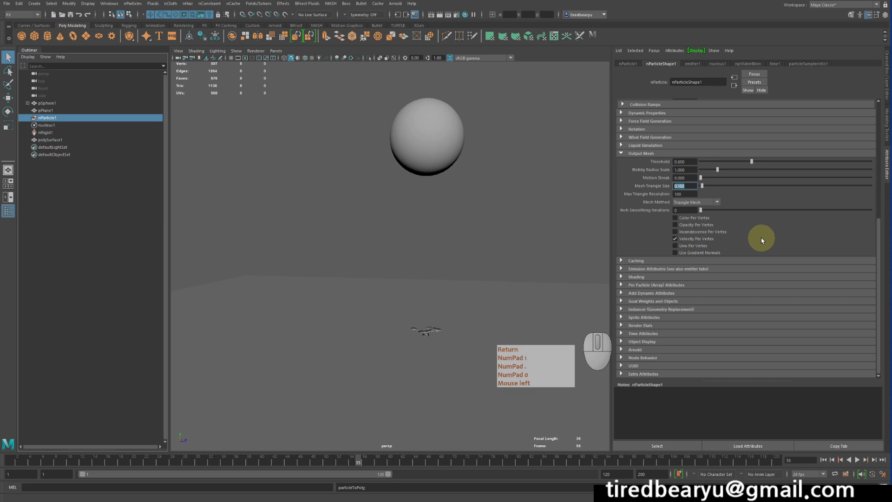
text(0.01)
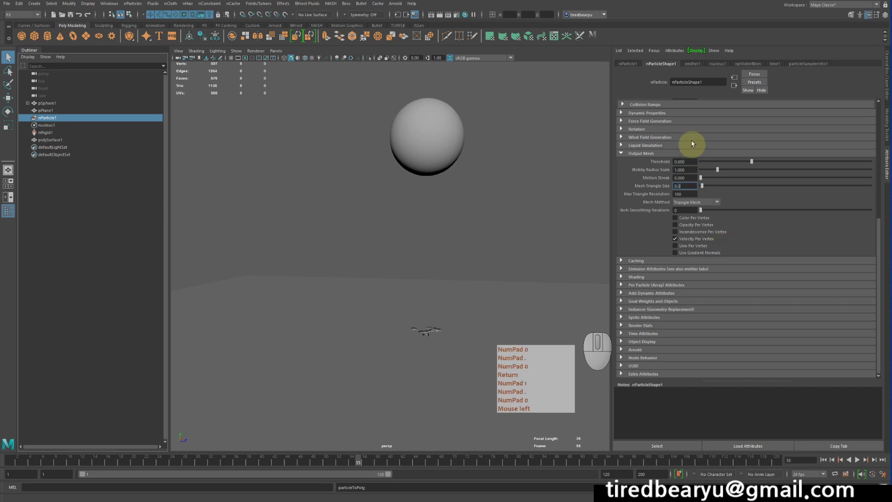
key(Return)
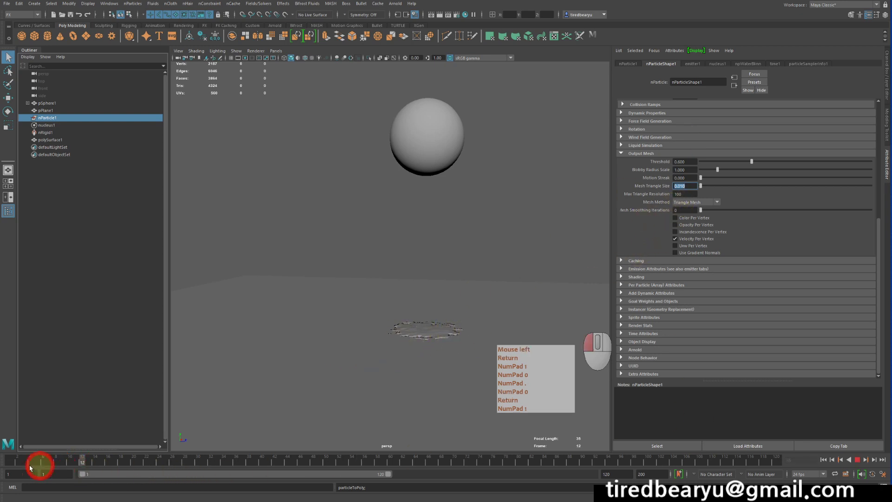
Replay the simulation from the first frame to around frame 42 to check the finer output mesh.
click(12, 462)
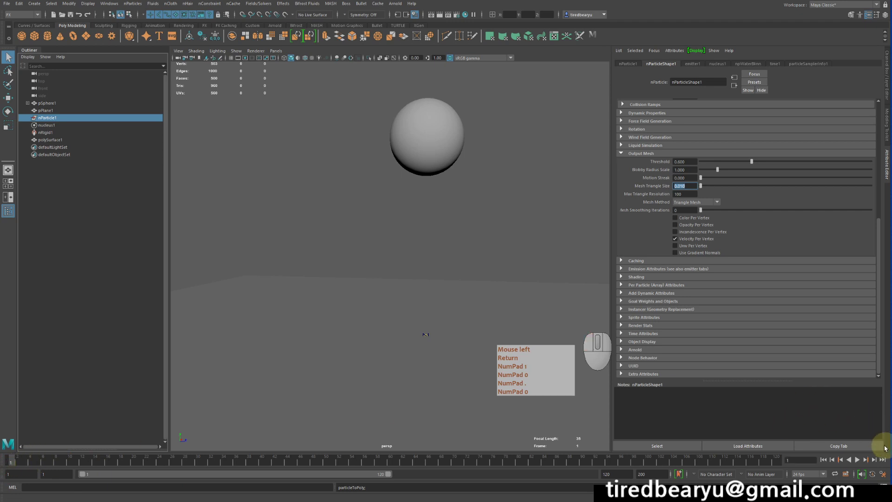
click(858, 460)
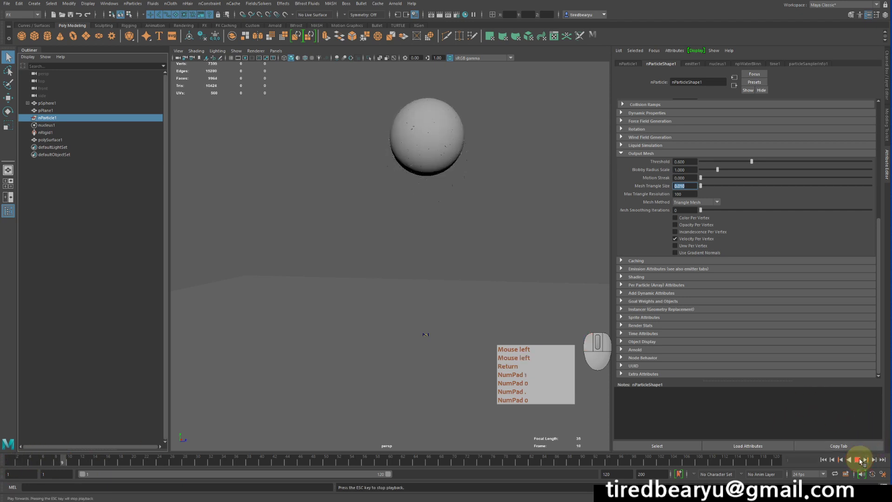
double_click(860, 461)
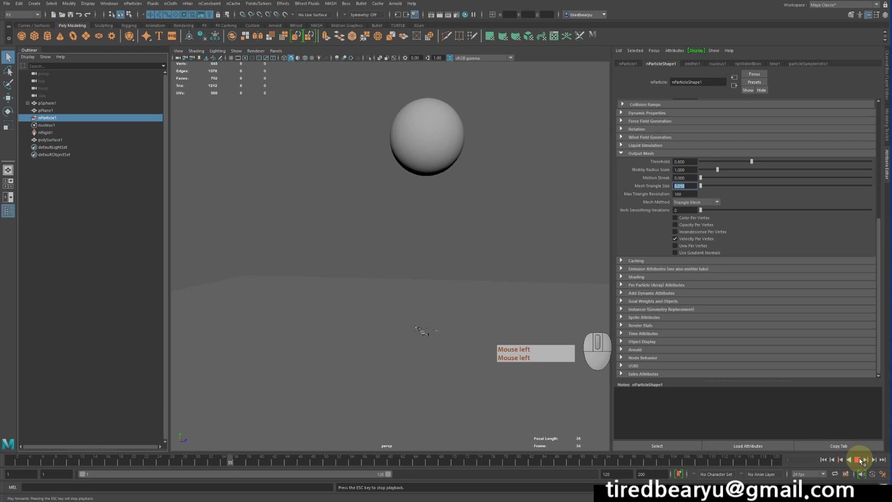
click(860, 461)
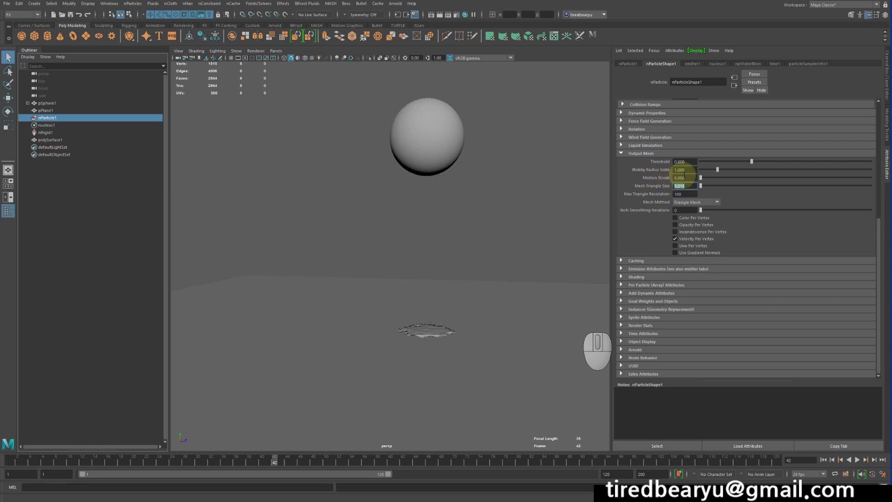
Raise the output mesh's Blobby Radius Scale to about 4.85 and replay from the first frame to around frame 12.
drag(760, 170, 788, 172)
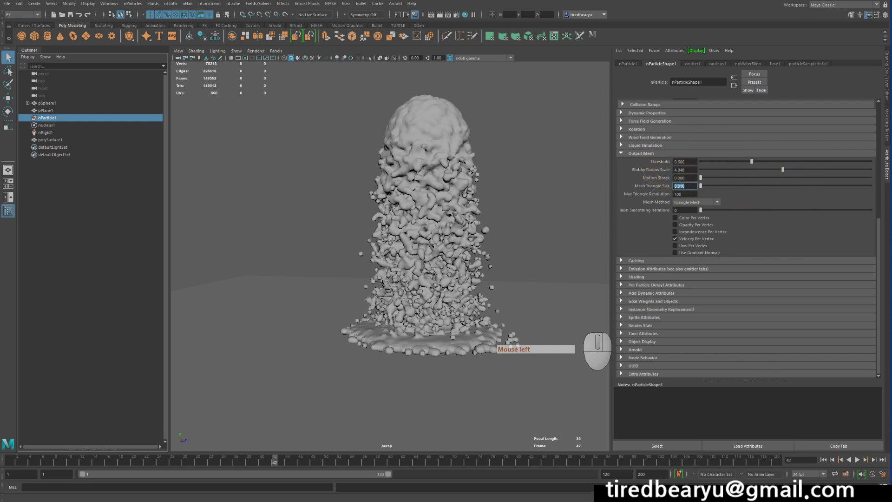
double_click(824, 460)
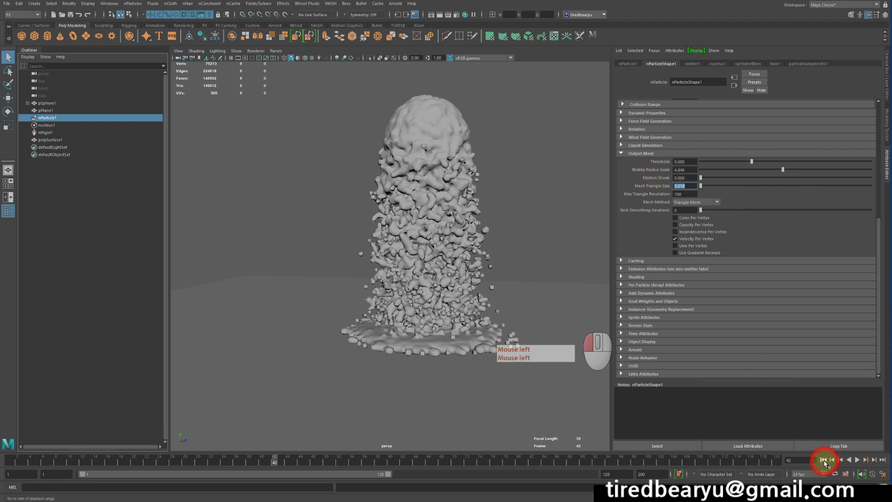
click(863, 461)
click(861, 461)
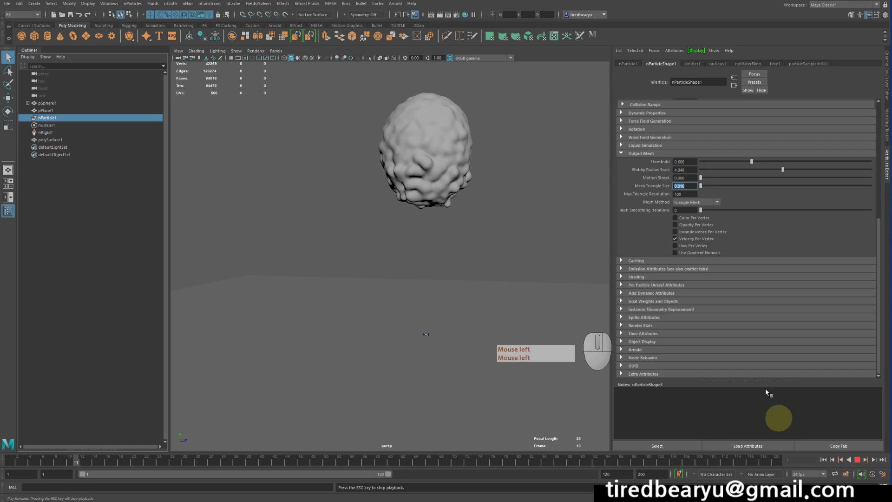
key(Escape)
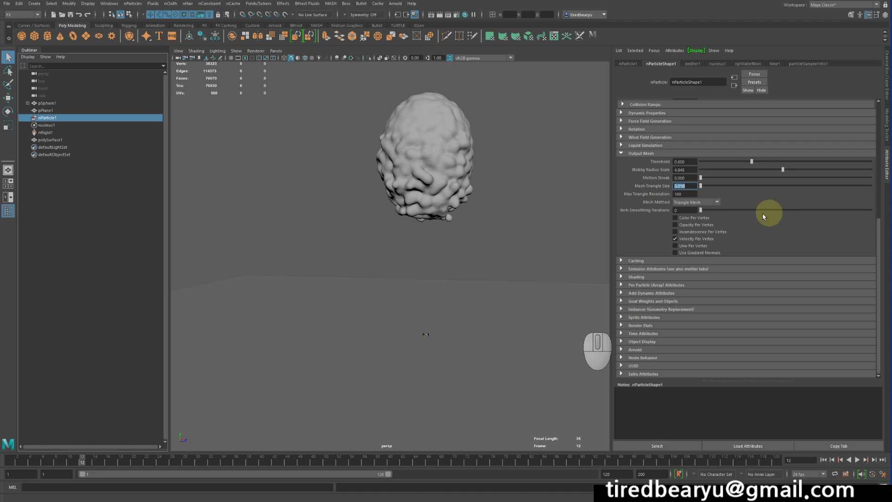
Open the output mesh's Max Triangle Resolution value for editing.
click(685, 194)
click(426, 334)
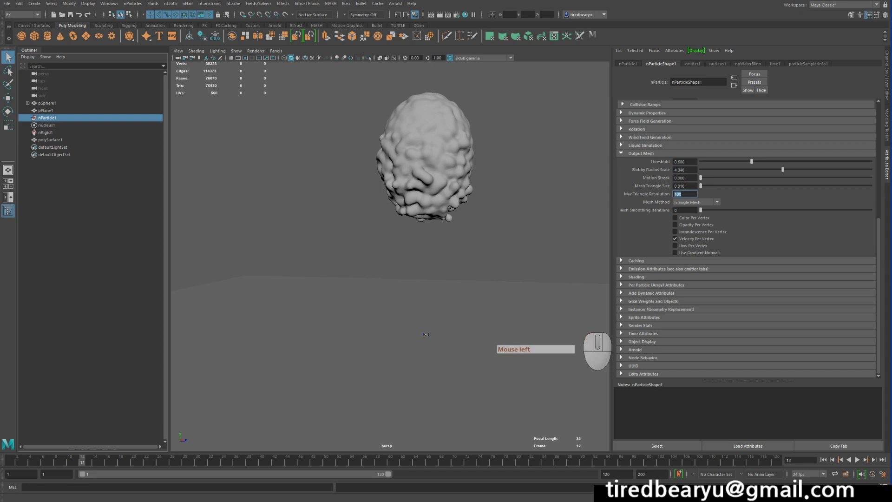